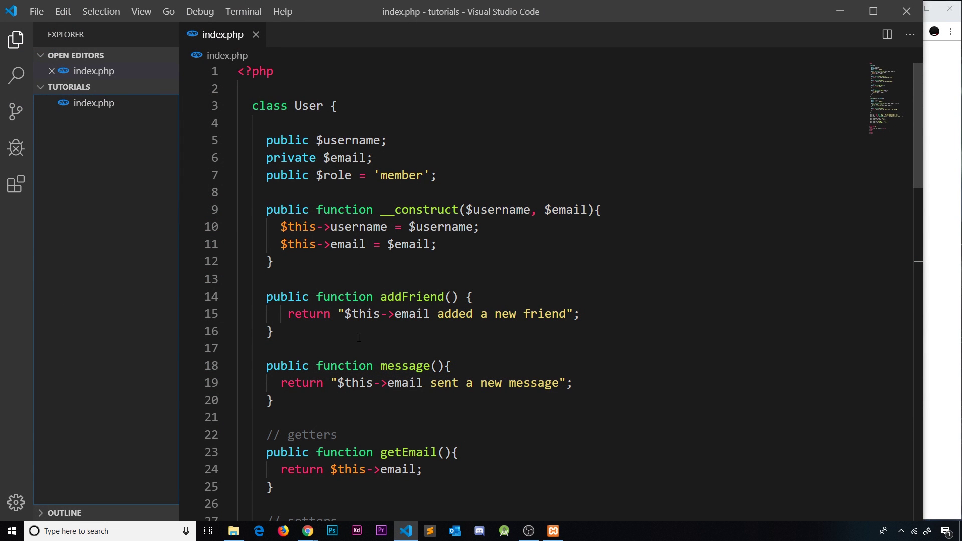
- Highlight User's message() function, its class declaration and the private $email property
{"action": "left_click_drag", "start_coordinate": [379, 365], "coordinate": [460, 401]}
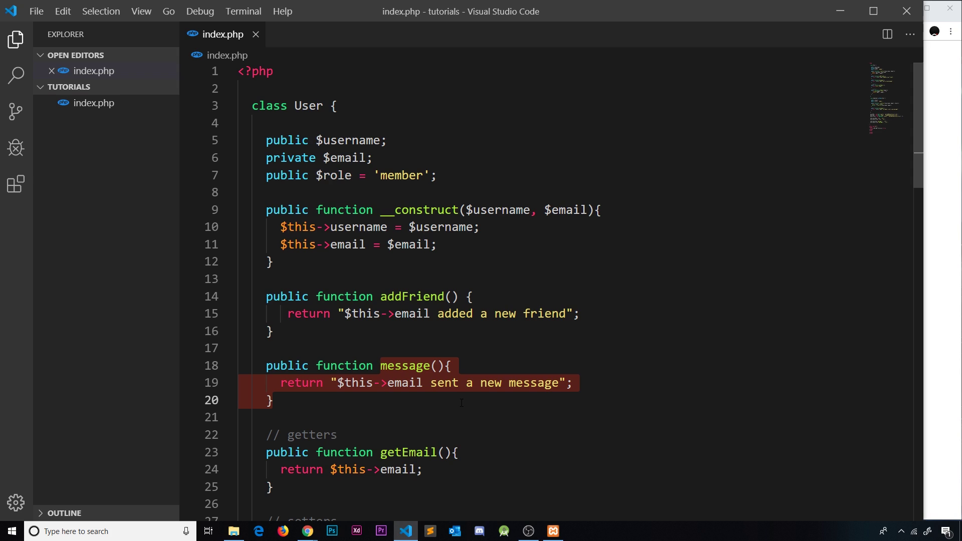
{"action": "left_click_drag", "start_coordinate": [294, 106], "coordinate": [339, 106]}
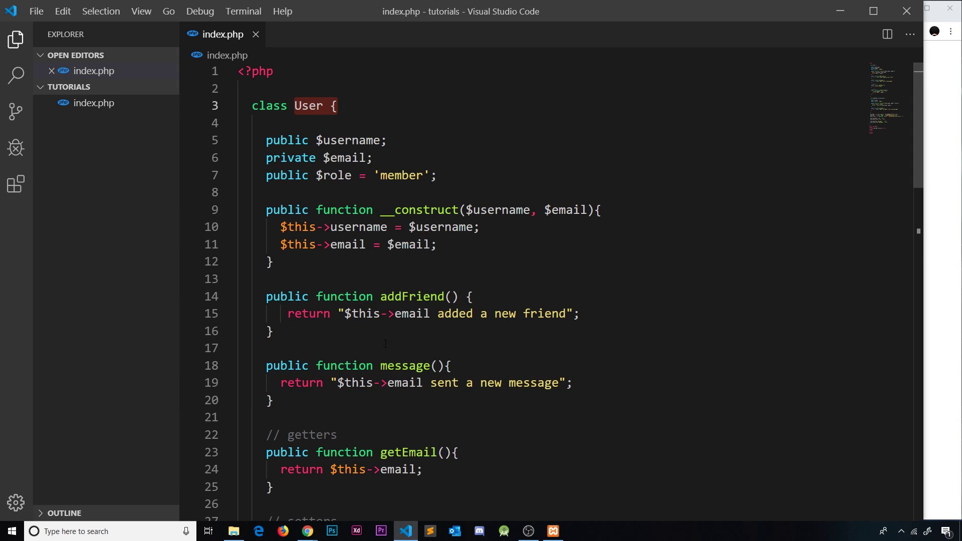
{"action": "left_click_drag", "start_coordinate": [423, 382], "coordinate": [337, 383]}
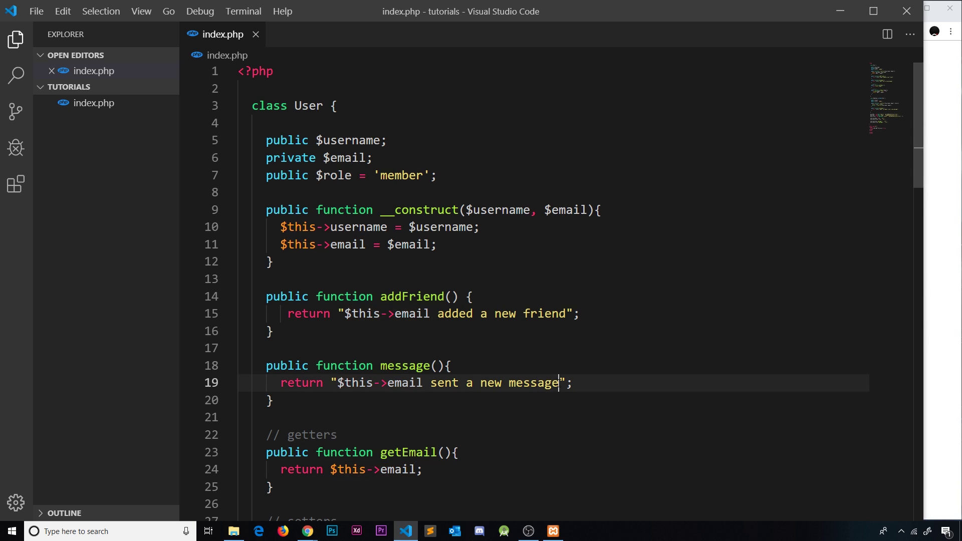
{"action": "left_click_drag", "start_coordinate": [559, 382], "coordinate": [337, 383]}
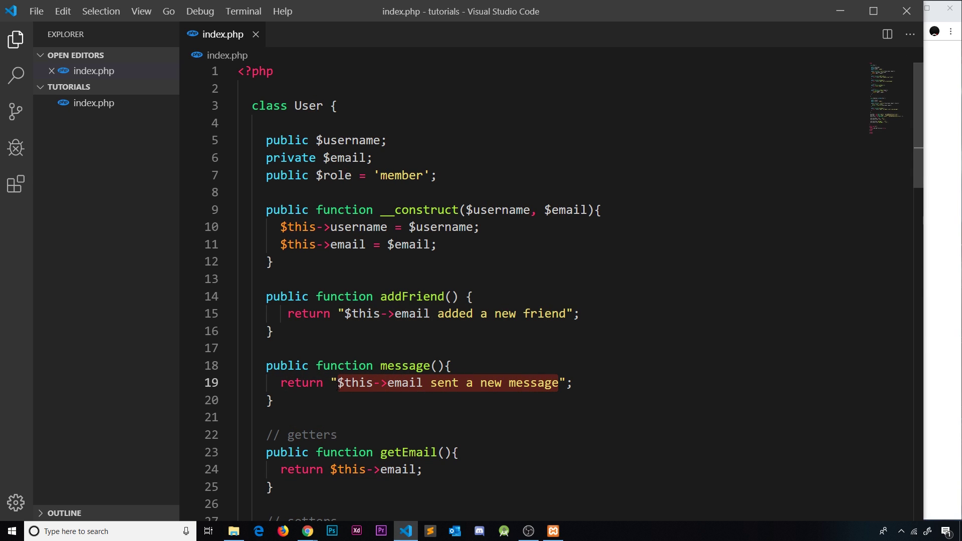
{"action": "left_click_drag", "start_coordinate": [372, 159], "coordinate": [266, 158]}
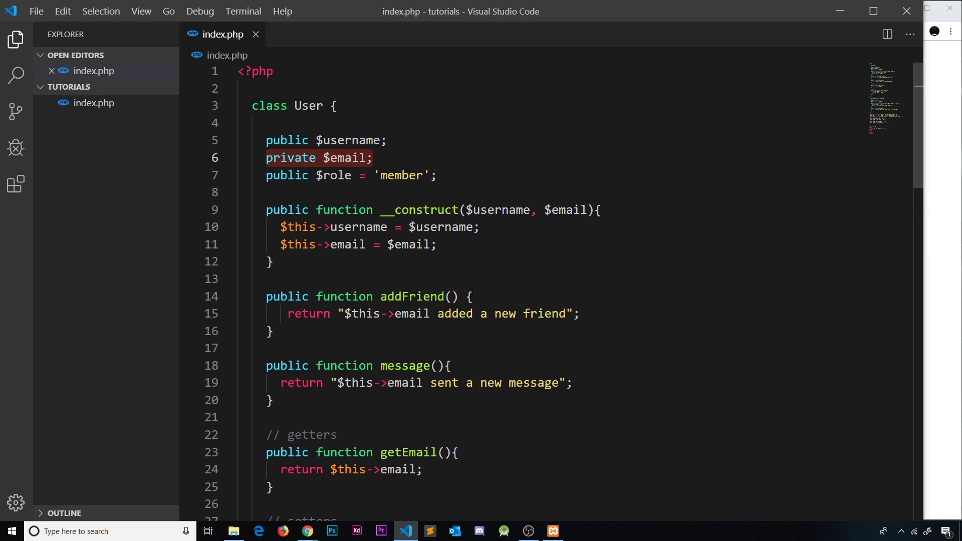
{"action": "scroll", "coordinate": [526, 301], "scroll_direction": "down", "scroll_amount": 2}
{"action": "left_click_drag", "start_coordinate": [380, 293], "coordinate": [279, 331]}
{"action": "scroll", "coordinate": [526, 301], "scroll_direction": "down", "scroll_amount": 3}
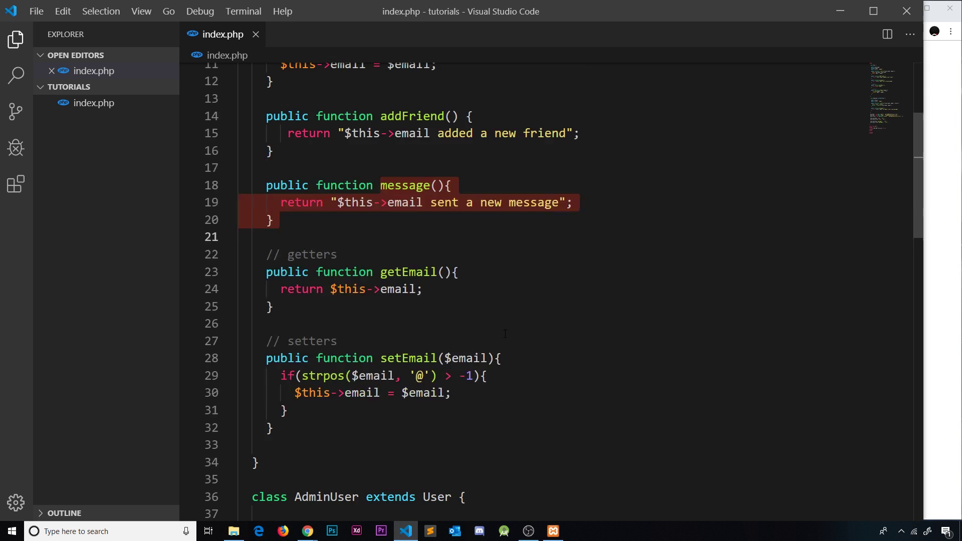
{"action": "scroll", "coordinate": [505, 333], "scroll_direction": "down", "scroll_amount": 3}
{"action": "scroll", "coordinate": [505, 333], "scroll_direction": "down", "scroll_amount": 2}
{"action": "scroll", "coordinate": [505, 333], "scroll_direction": "down", "scroll_amount": 1}
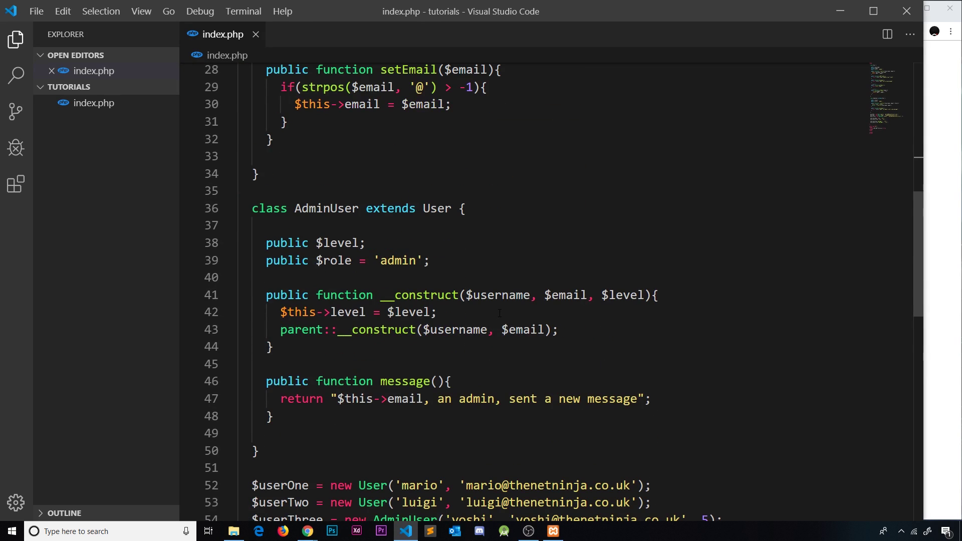
{"action": "scroll", "coordinate": [500, 313], "scroll_direction": "down", "scroll_amount": 1}
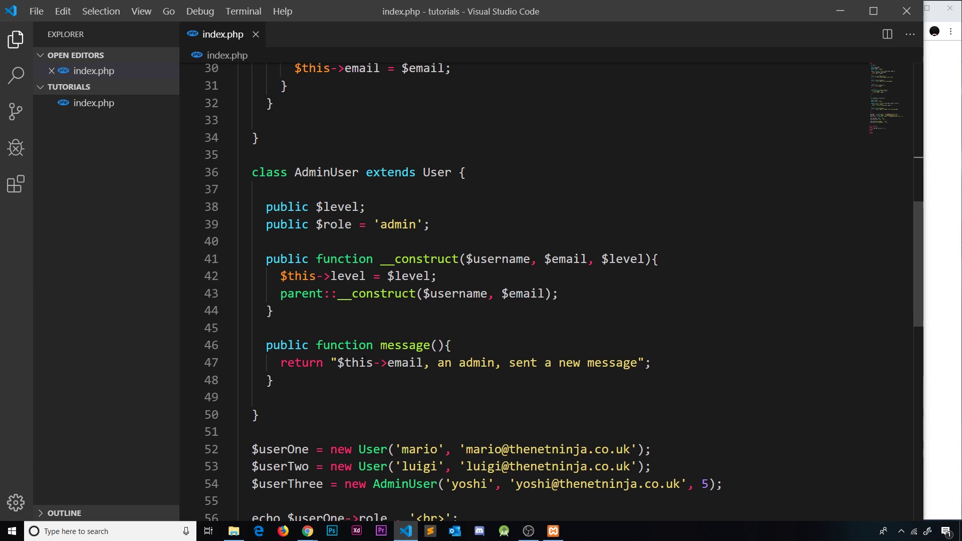
- Highlight AdminUser's message return string and its $this->email reference
{"action": "left_click_drag", "start_coordinate": [338, 363], "coordinate": [646, 363]}
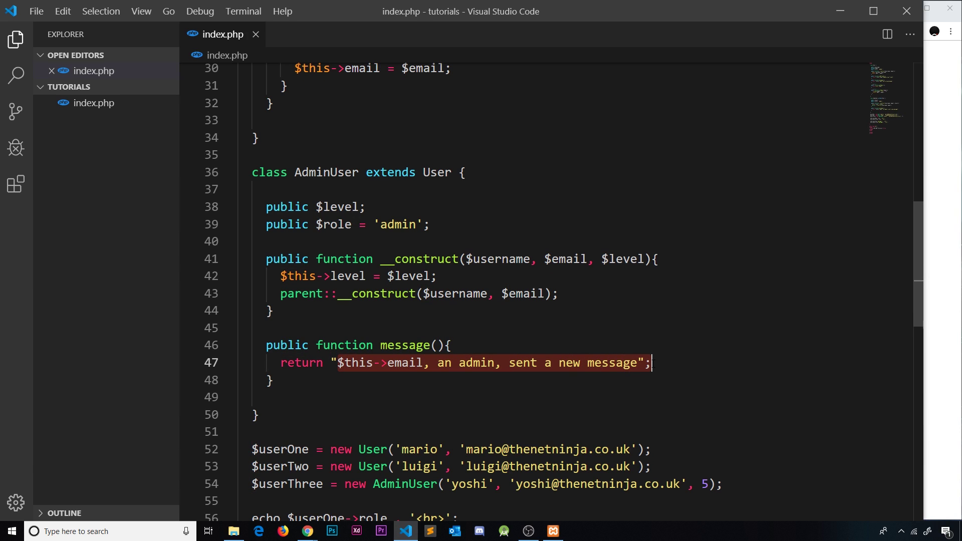
{"action": "left_click", "coordinate": [597, 385]}
{"action": "double_click", "coordinate": [404, 363]}
{"action": "left_click", "coordinate": [339, 364], "text": "shift"}
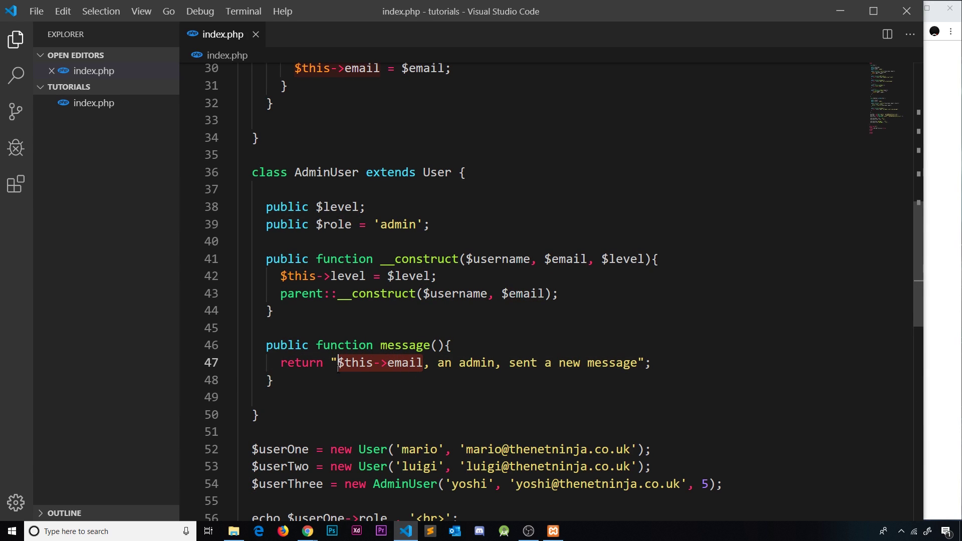
{"action": "left_click", "coordinate": [480, 311]}
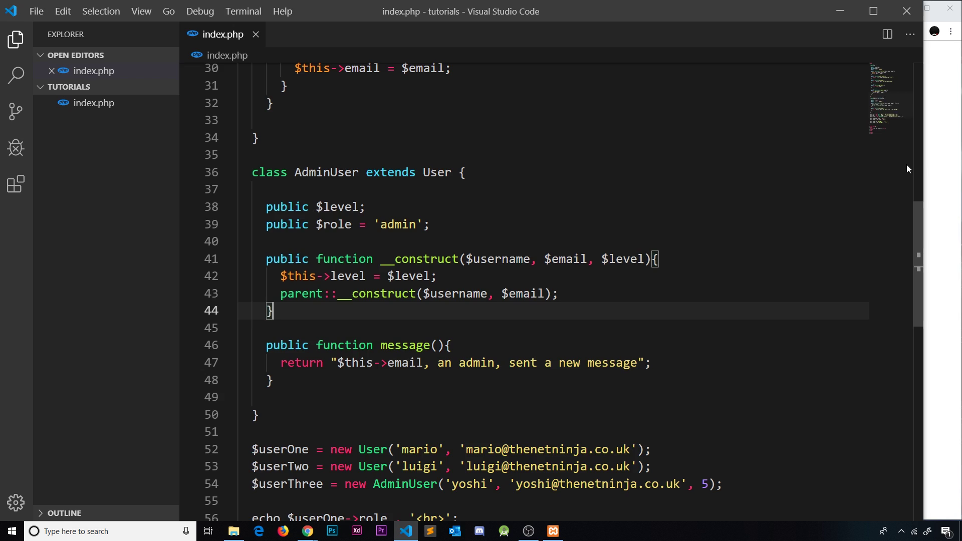
- Point out the browser's 'Undefined property' notice for $email
{"action": "left_click", "coordinate": [940, 164]}
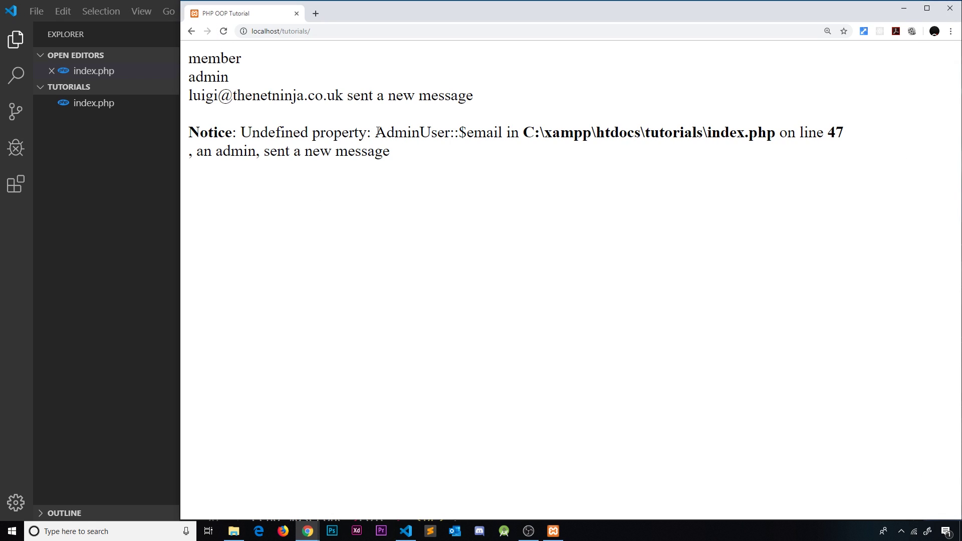
{"action": "left_click_drag", "start_coordinate": [375, 132], "coordinate": [436, 132]}
{"action": "left_click_drag", "start_coordinate": [505, 132], "coordinate": [459, 132]}
{"action": "left_click_drag", "start_coordinate": [367, 132], "coordinate": [240, 132]}
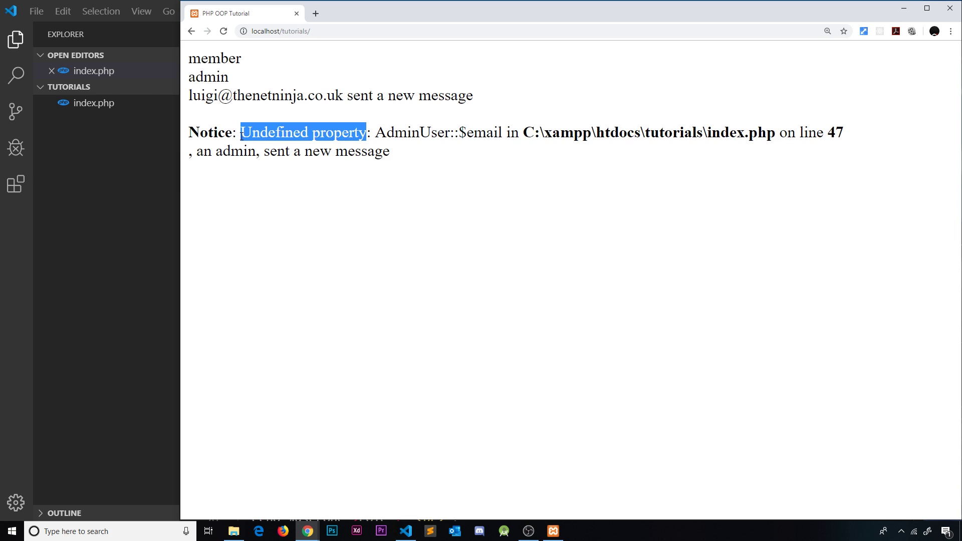
{"action": "left_click", "coordinate": [160, 293]}
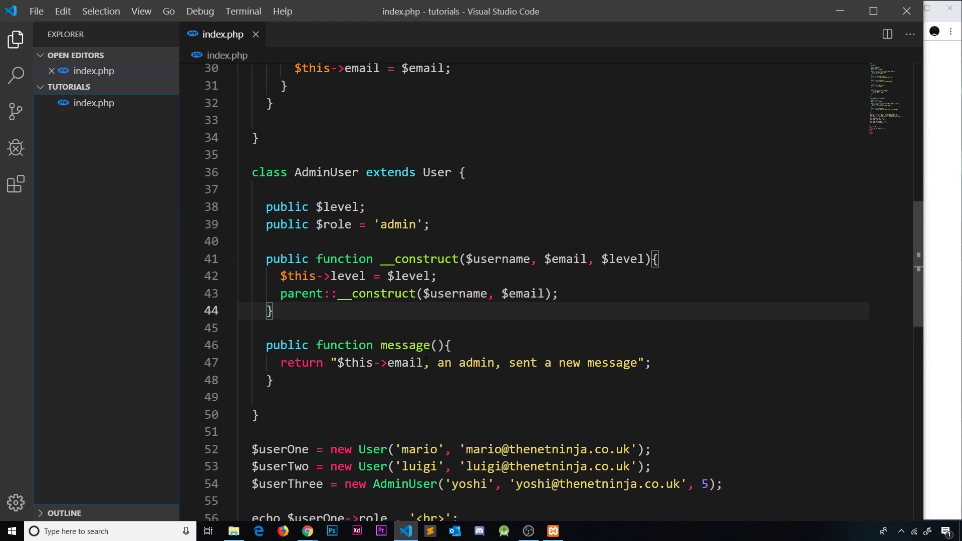
- Walk through the AdminUser class body, its level and role properties, and User's private $email
{"action": "left_click", "coordinate": [374, 363]}
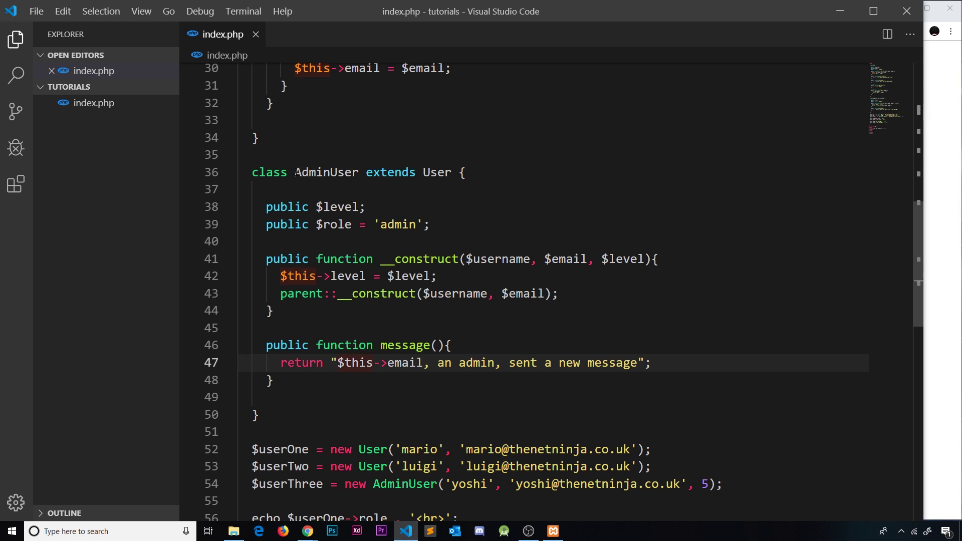
{"action": "left_click_drag", "start_coordinate": [295, 172], "coordinate": [238, 397]}
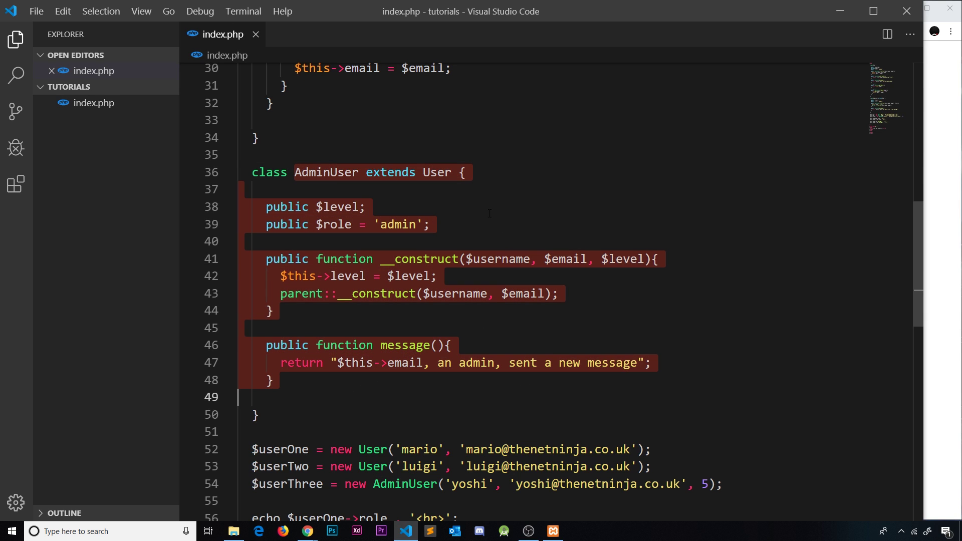
{"action": "left_click", "coordinate": [467, 220]}
{"action": "left_click_drag", "start_coordinate": [431, 224], "coordinate": [267, 207]}
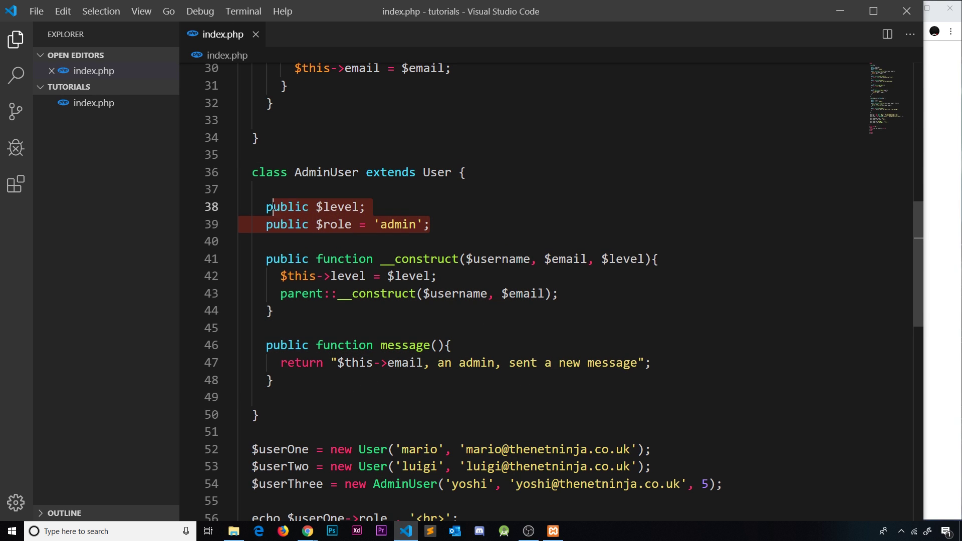
{"action": "scroll", "coordinate": [374, 247], "scroll_direction": "up", "scroll_amount": 10}
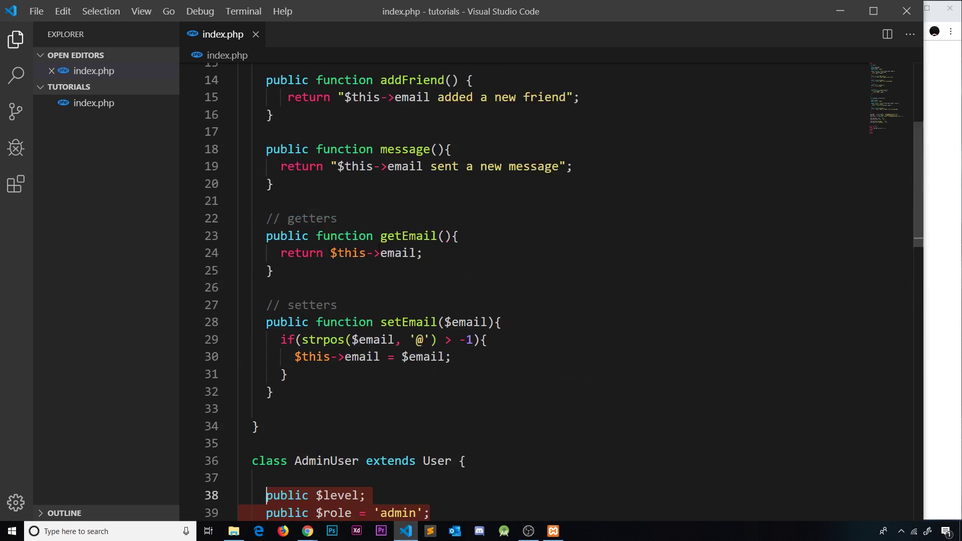
{"action": "left_click_drag", "start_coordinate": [266, 157], "coordinate": [373, 159]}
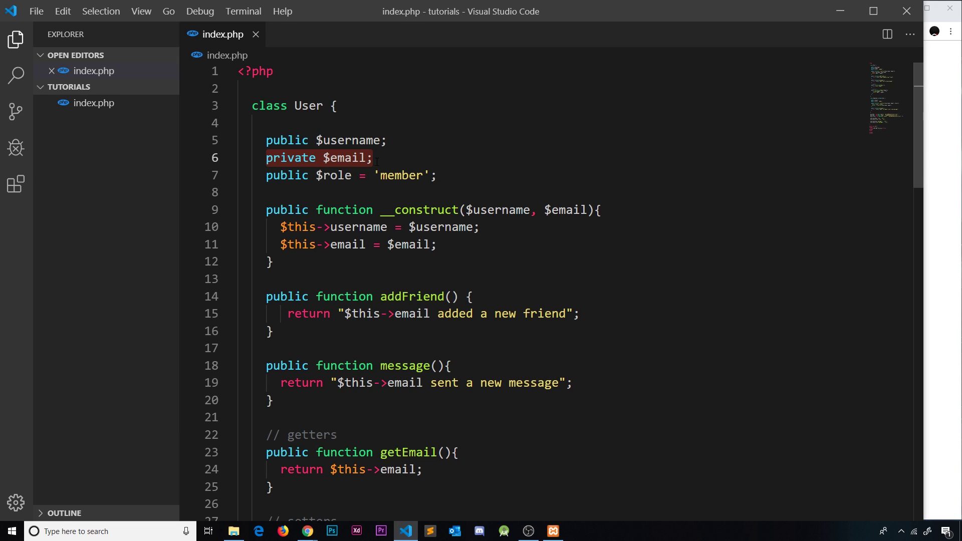
{"action": "left_click", "coordinate": [375, 175]}
{"action": "double_click", "coordinate": [278, 158]}
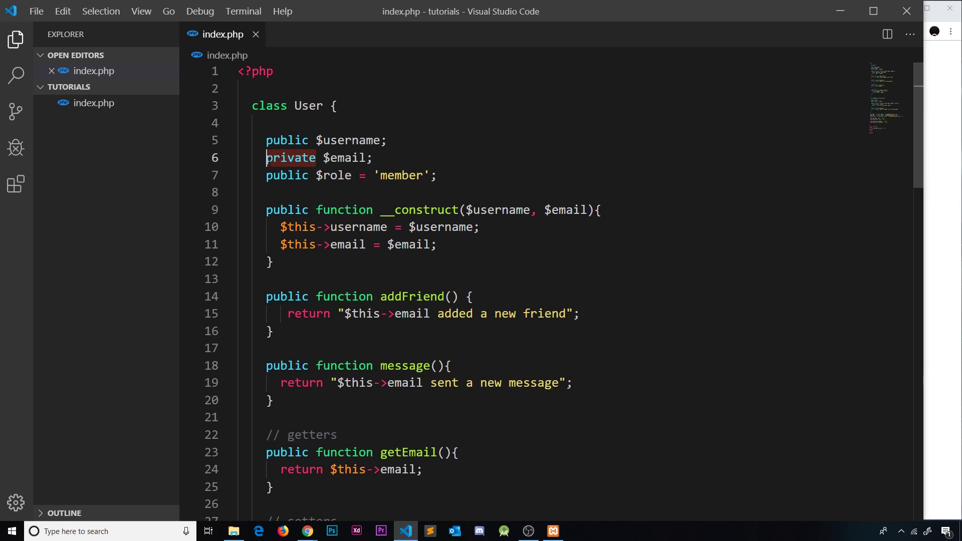
{"action": "left_click_drag", "start_coordinate": [373, 158], "coordinate": [266, 158]}
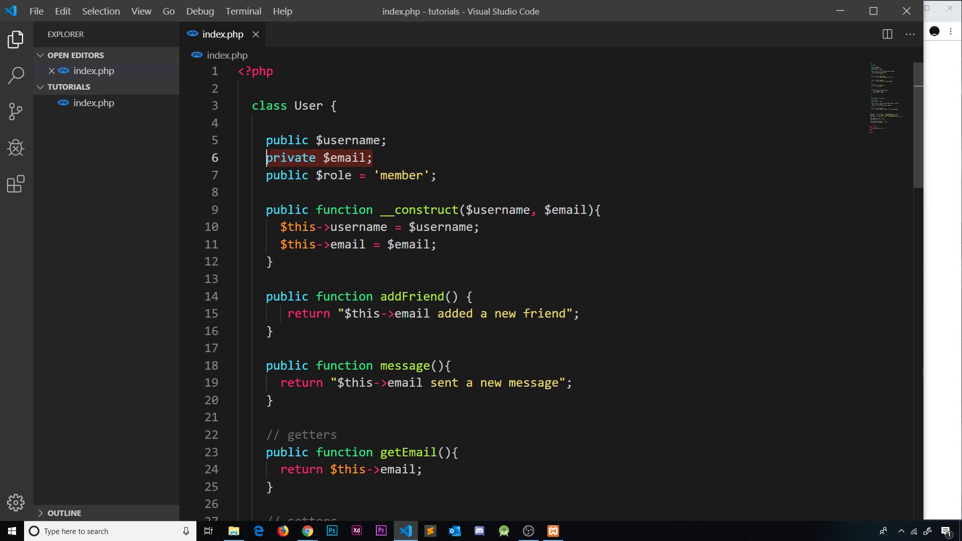
{"action": "mouse_move", "coordinate": [335, 106]}
{"action": "left_mouse_down"}
{"action": "mouse_move", "coordinate": [448, 359]}
{"action": "mouse_move", "coordinate": [260, 462]}
{"action": "left_mouse_up"}
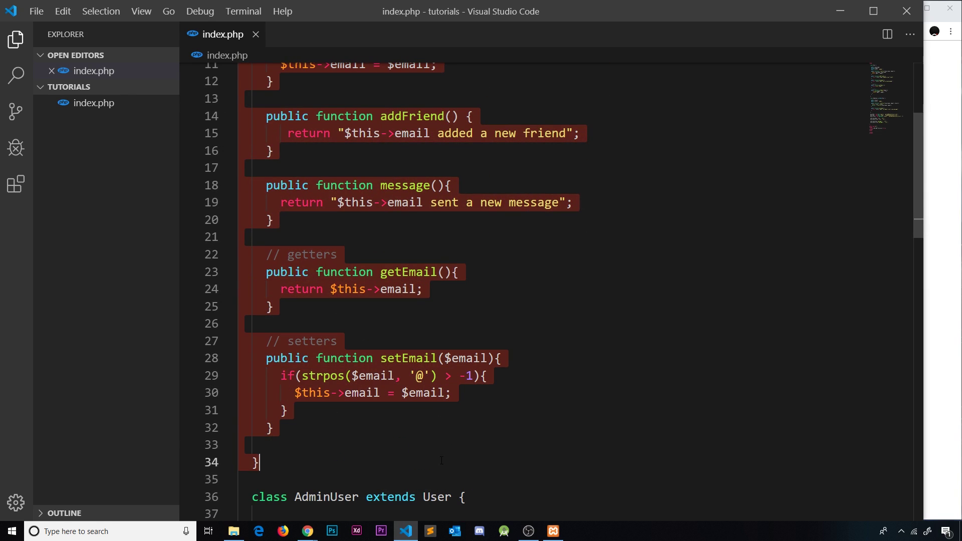
{"action": "scroll", "coordinate": [527, 301], "scroll_direction": "up", "scroll_amount": 5}
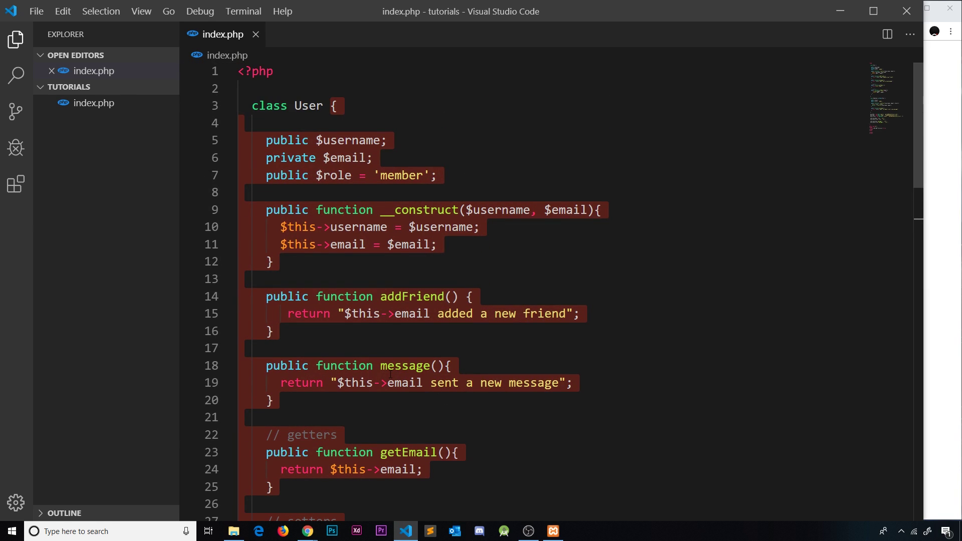
{"action": "left_click", "coordinate": [412, 350]}
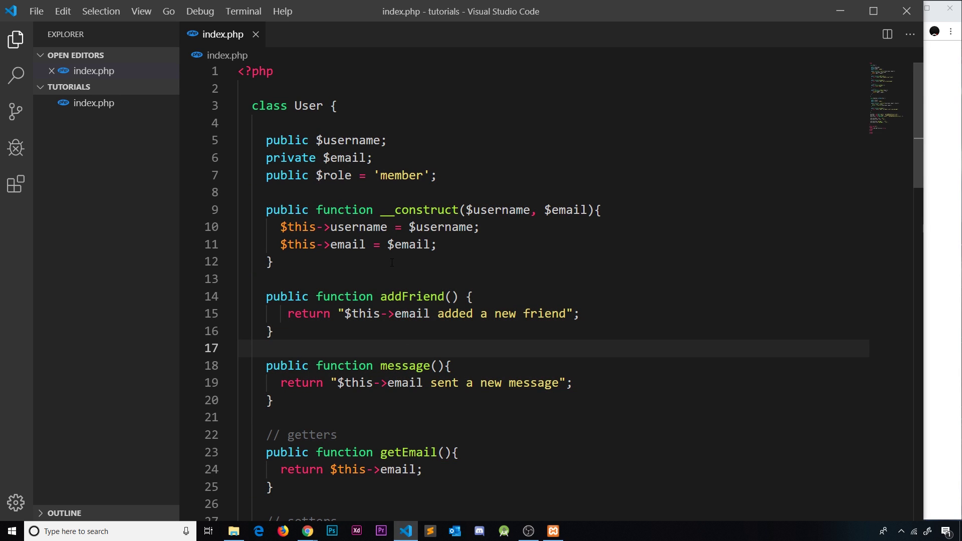
{"action": "scroll", "coordinate": [527, 300], "scroll_direction": "down", "scroll_amount": 3}
{"action": "scroll", "coordinate": [526, 301], "scroll_direction": "down", "scroll_amount": 5}
{"action": "scroll", "coordinate": [526, 301], "scroll_direction": "down", "scroll_amount": 4}
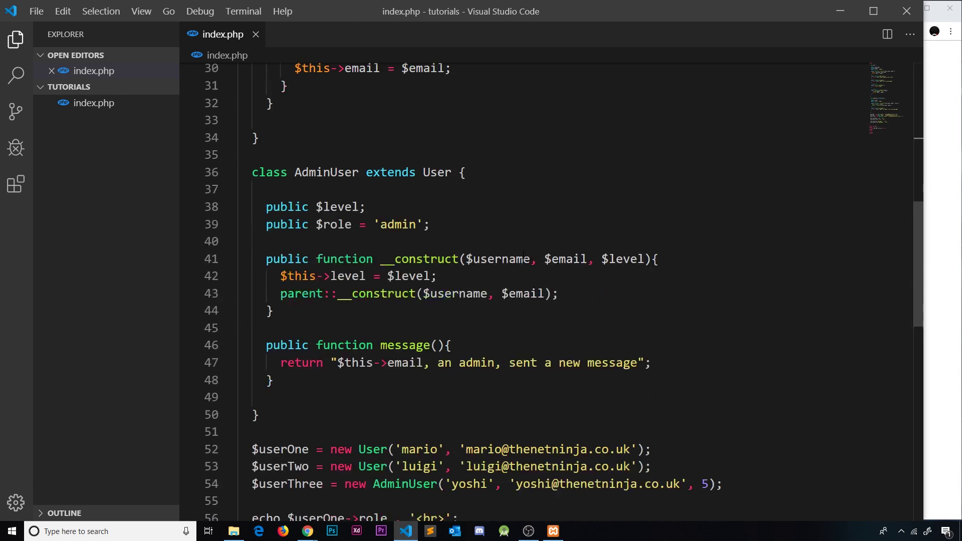
{"action": "scroll", "coordinate": [527, 301], "scroll_direction": "down", "scroll_amount": 3}
{"action": "left_click_drag", "start_coordinate": [474, 391], "coordinate": [252, 373]}
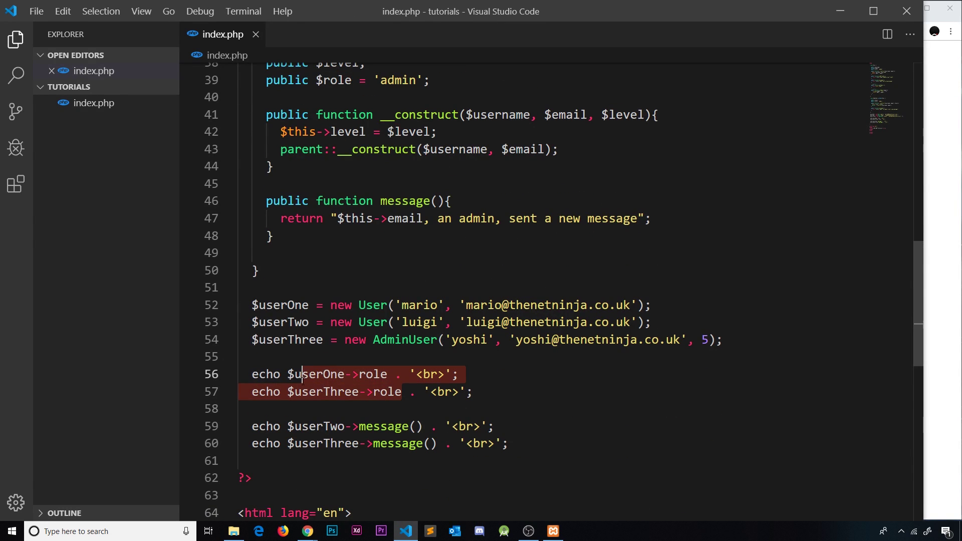
{"action": "scroll", "coordinate": [386, 386], "scroll_direction": "up", "scroll_amount": 3}
{"action": "left_click_drag", "start_coordinate": [266, 206], "coordinate": [450, 377]}
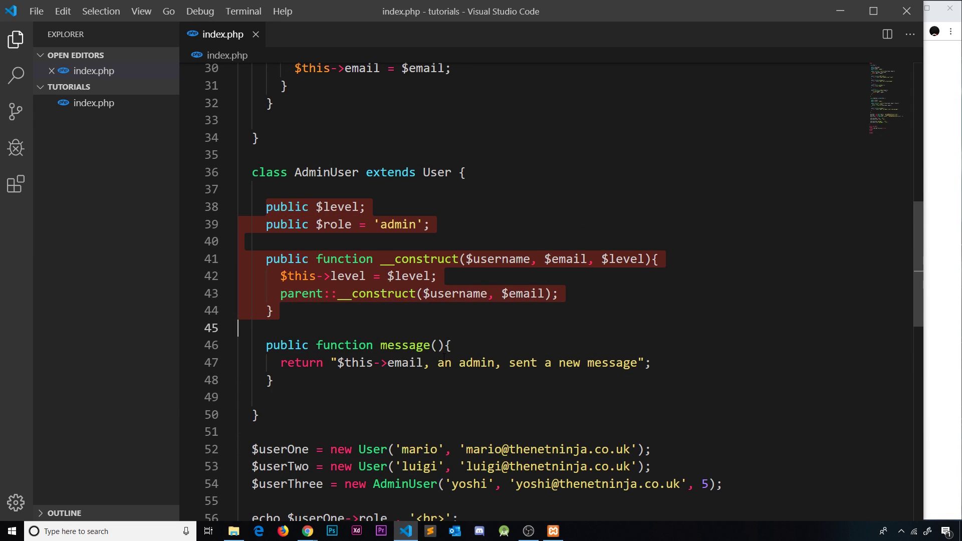
{"action": "left_click", "coordinate": [425, 171]}
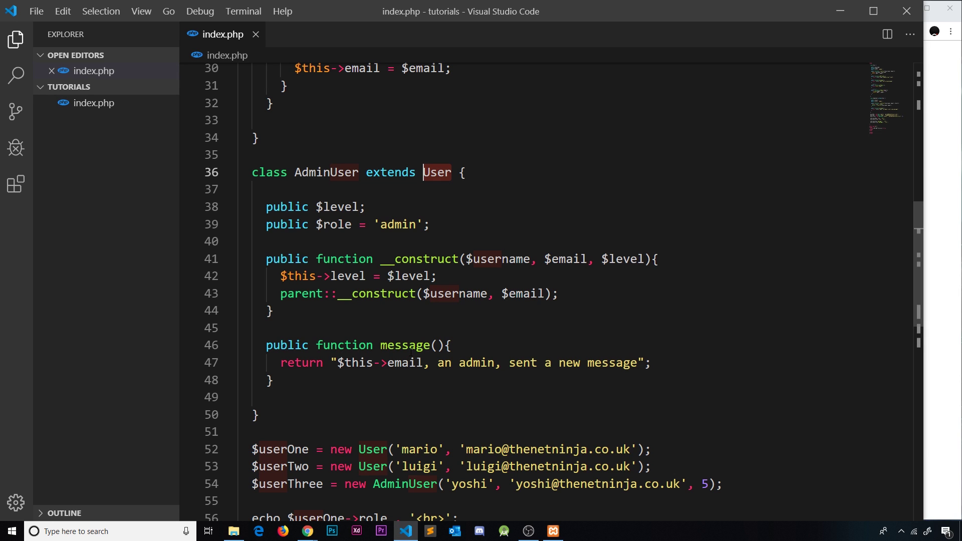
{"action": "scroll", "coordinate": [452, 300], "scroll_direction": "up", "scroll_amount": 10}
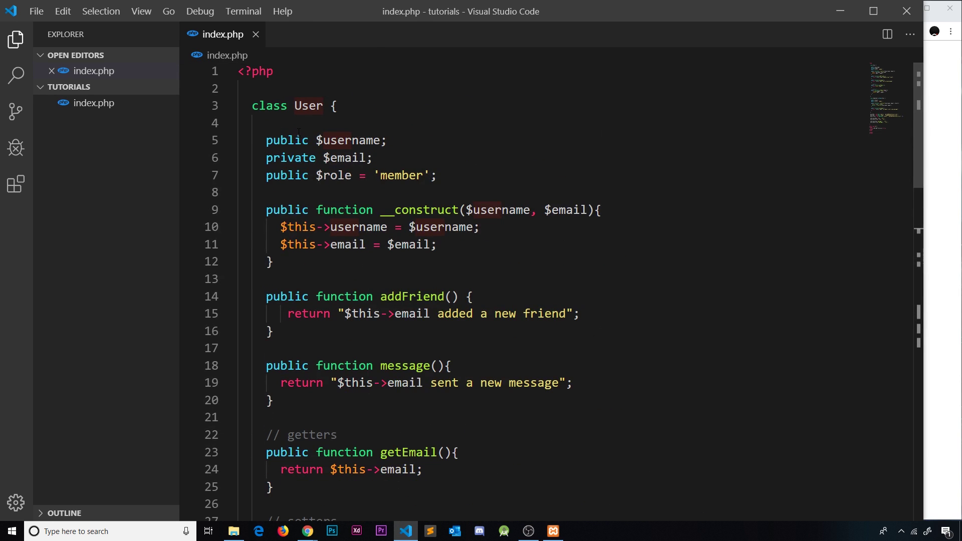
- Change User's $email from private to public and save index.php
{"action": "left_click_drag", "start_coordinate": [316, 159], "coordinate": [272, 158]}
{"action": "type", "text": "pub"}
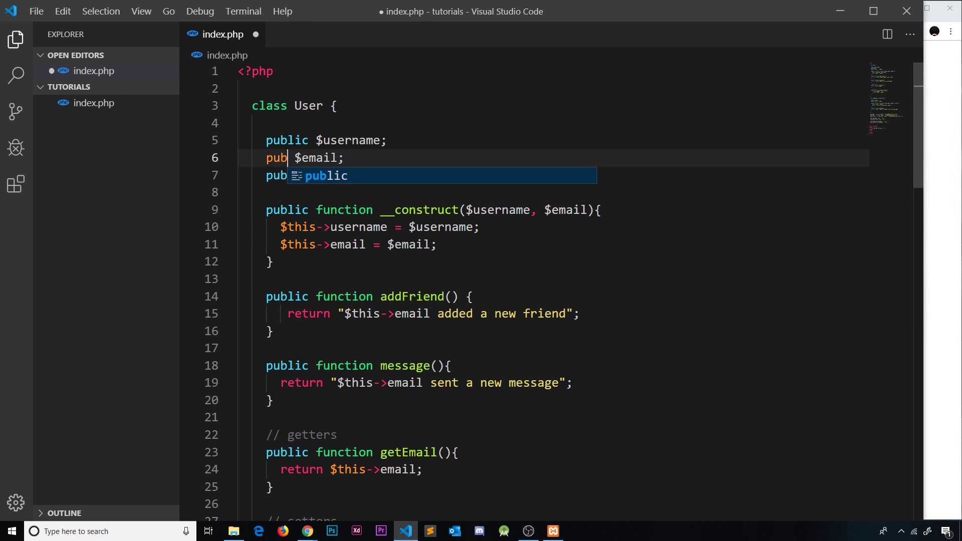
{"action": "type", "text": "lic"}
{"action": "key", "text": "ctrl+s"}
{"action": "scroll", "coordinate": [327, 182], "scroll_direction": "down", "scroll_amount": 5}
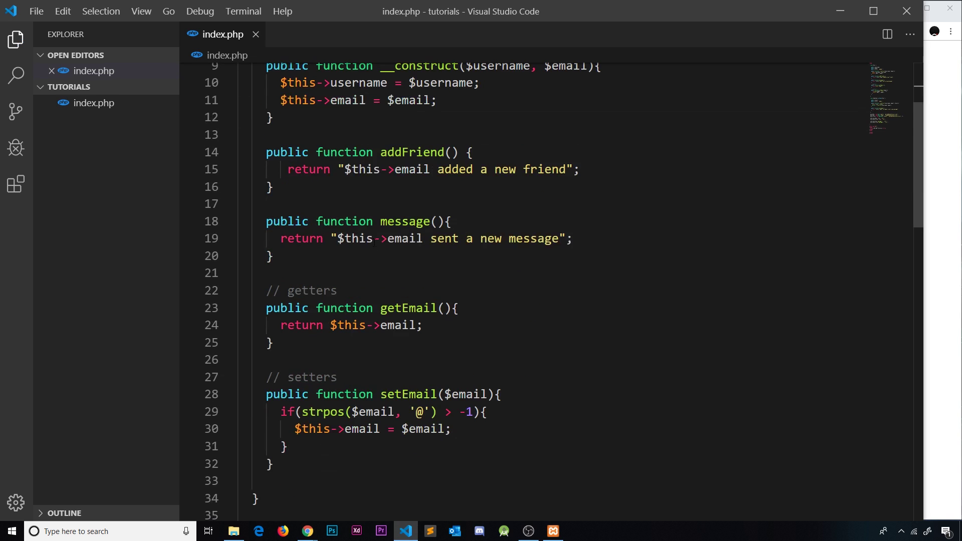
{"action": "scroll", "coordinate": [327, 183], "scroll_direction": "down", "scroll_amount": 4}
{"action": "scroll", "coordinate": [328, 183], "scroll_direction": "down", "scroll_amount": 2}
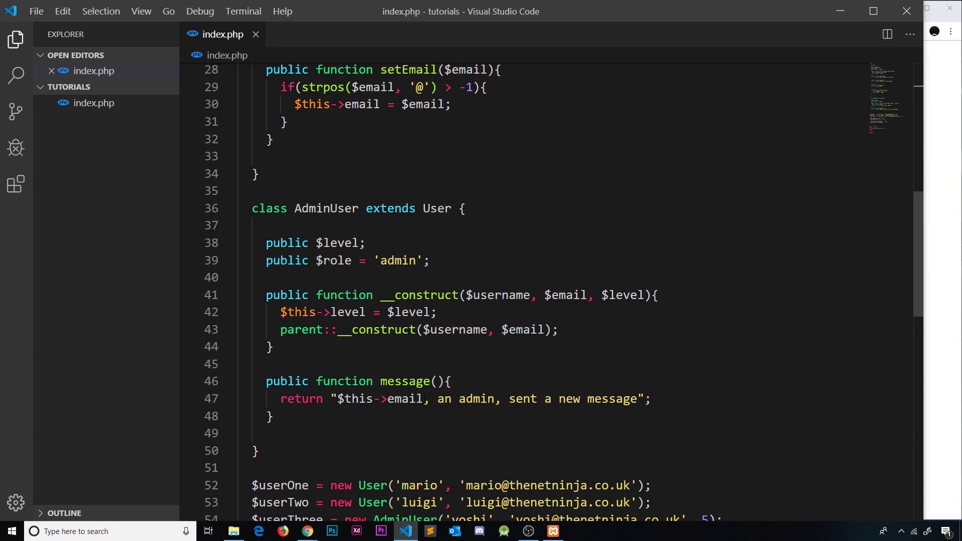
{"action": "left_click_drag", "start_coordinate": [425, 398], "coordinate": [330, 399]}
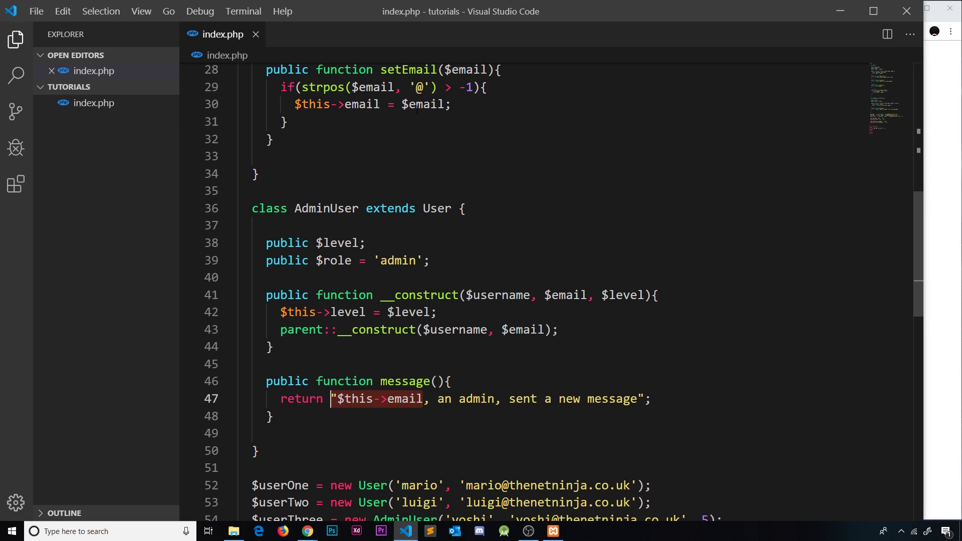
{"action": "left_click", "coordinate": [481, 208]}
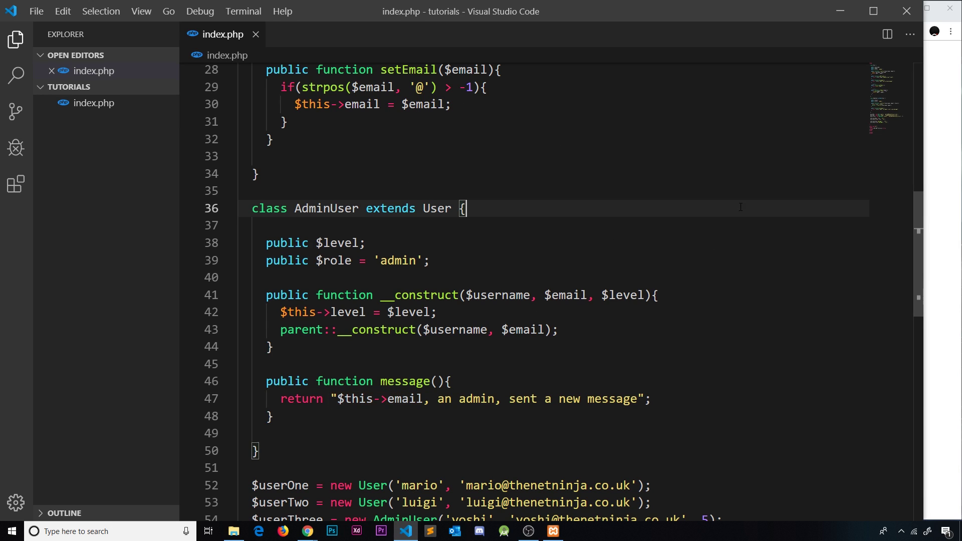
- Reload localhost/tutorials in Chrome to show yoshi's admin message with his email
{"action": "left_click", "coordinate": [934, 193]}
{"action": "left_click", "coordinate": [223, 31]}
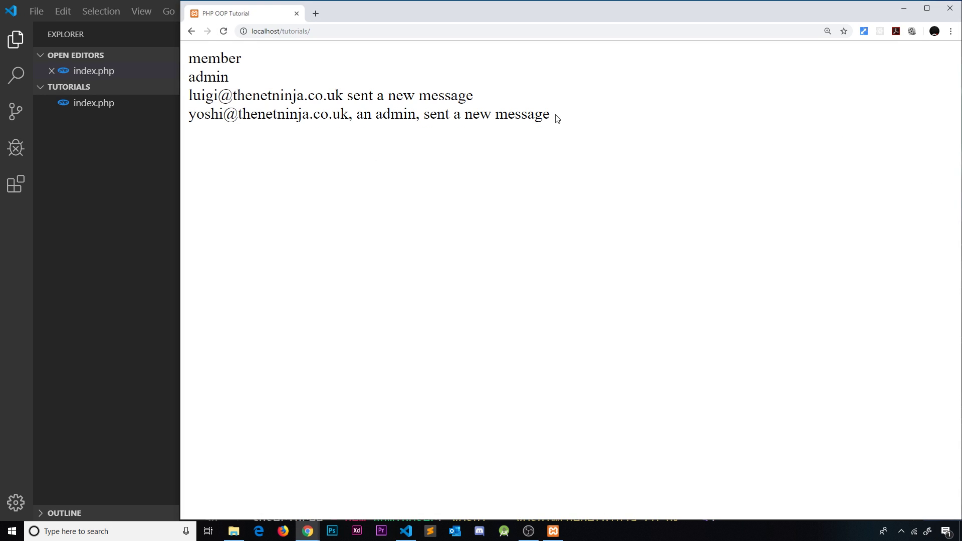
{"action": "left_click_drag", "start_coordinate": [555, 116], "coordinate": [189, 116]}
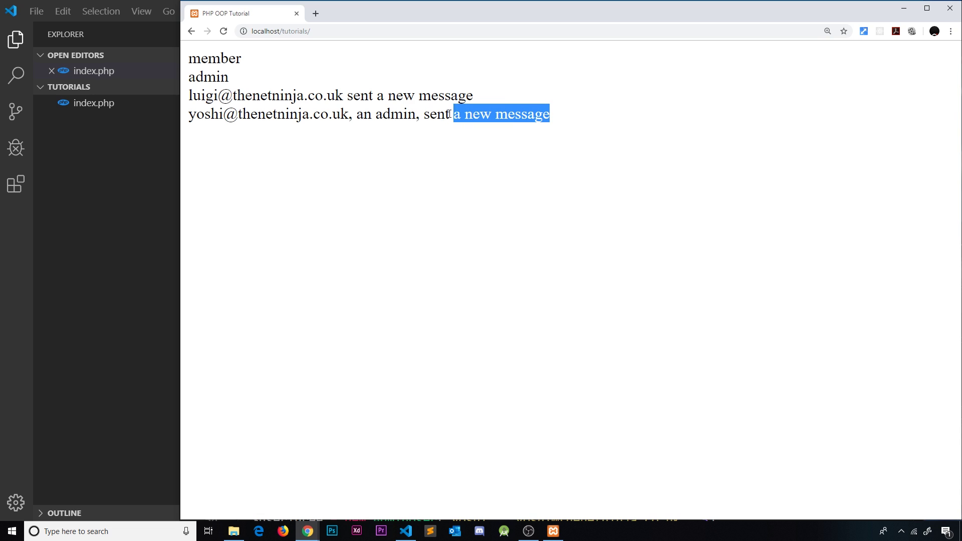
{"action": "left_click", "coordinate": [149, 259]}
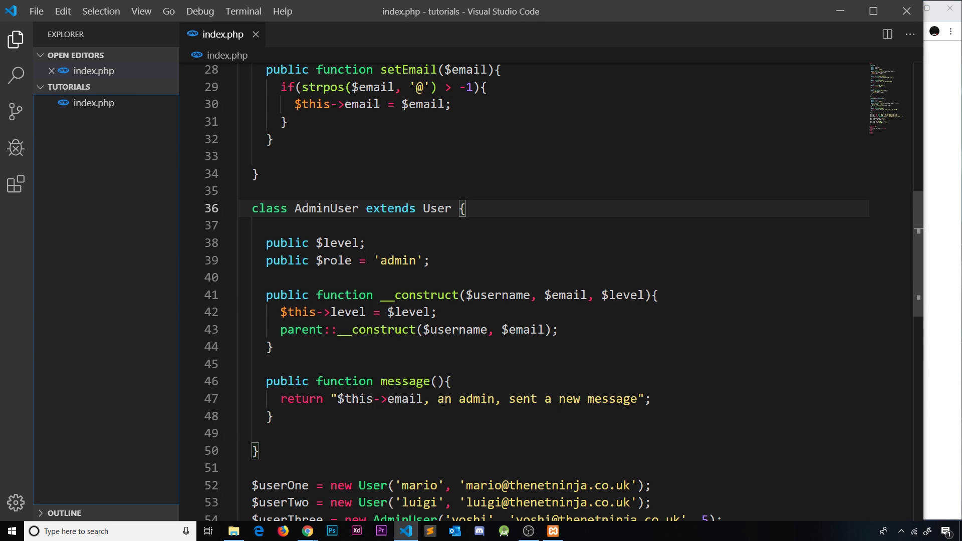
{"action": "scroll", "coordinate": [526, 300], "scroll_direction": "up", "scroll_amount": 5}
{"action": "scroll", "coordinate": [527, 300], "scroll_direction": "up", "scroll_amount": 5}
{"action": "scroll", "coordinate": [527, 300], "scroll_direction": "up", "scroll_amount": 3}
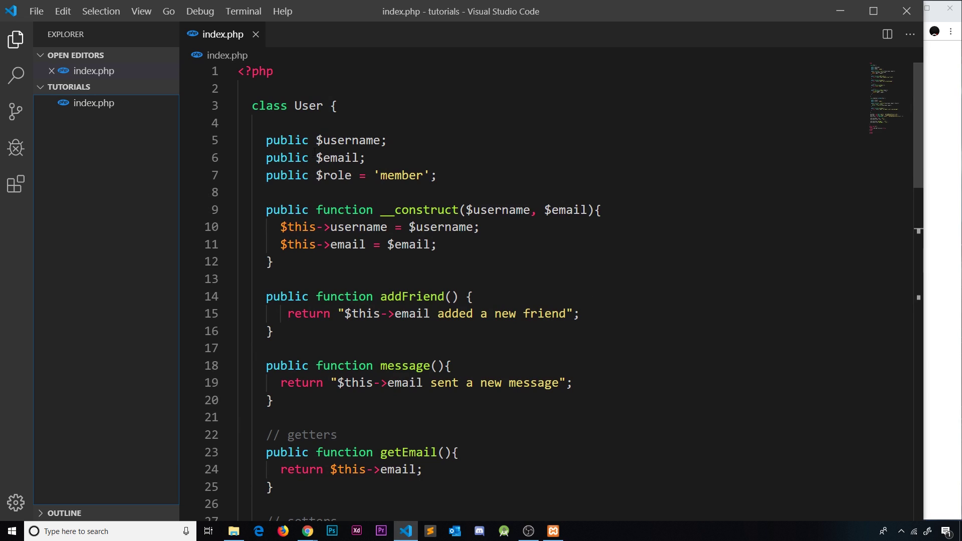
- Revert User's $email to private and add 'public $email;' after AdminUser's $role
{"action": "left_click", "coordinate": [280, 158]}
{"action": "double_click", "coordinate": [280, 158]}
{"action": "type", "text": "pr"}
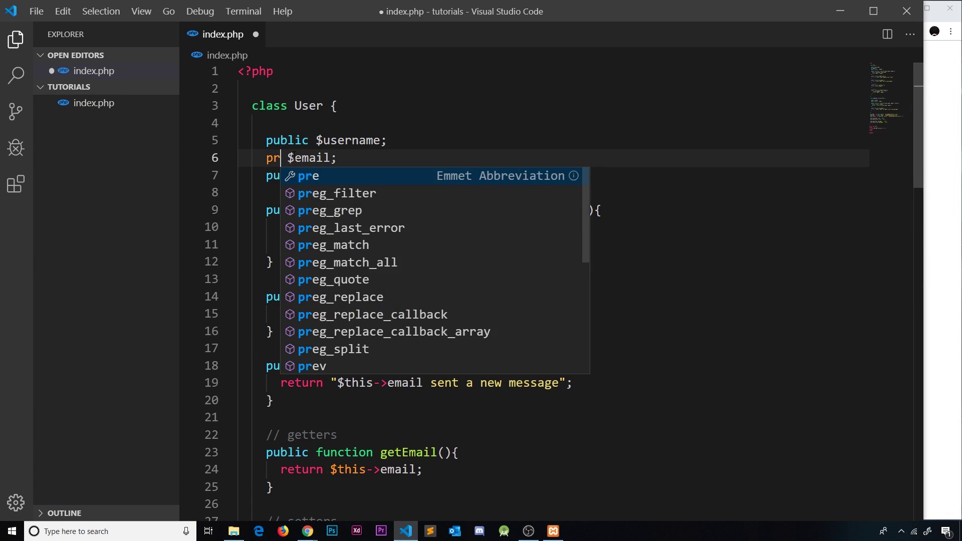
{"action": "type", "text": "ivat $e"}
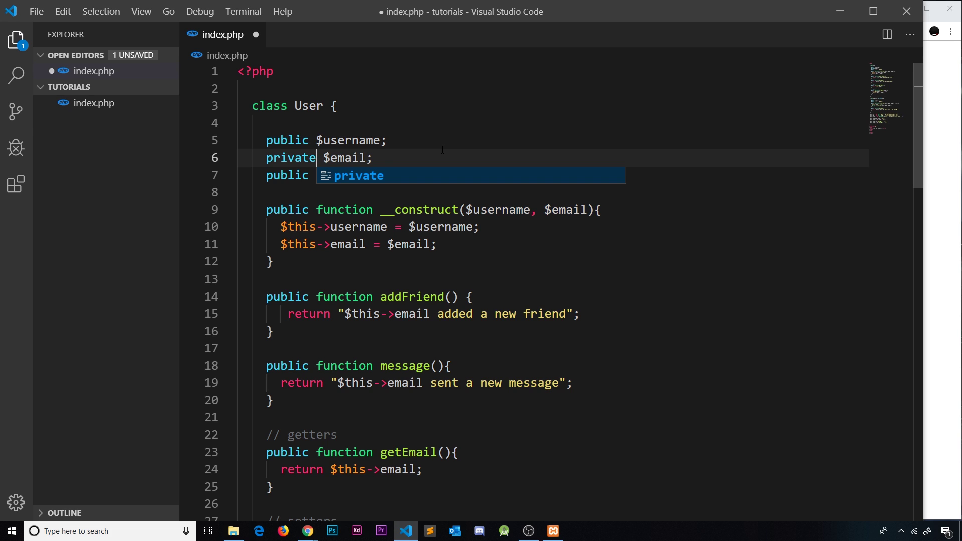
{"action": "key", "text": "Escape"}
{"action": "scroll", "coordinate": [526, 301], "scroll_direction": "down", "scroll_amount": 5}
{"action": "scroll", "coordinate": [526, 301], "scroll_direction": "down", "scroll_amount": 4}
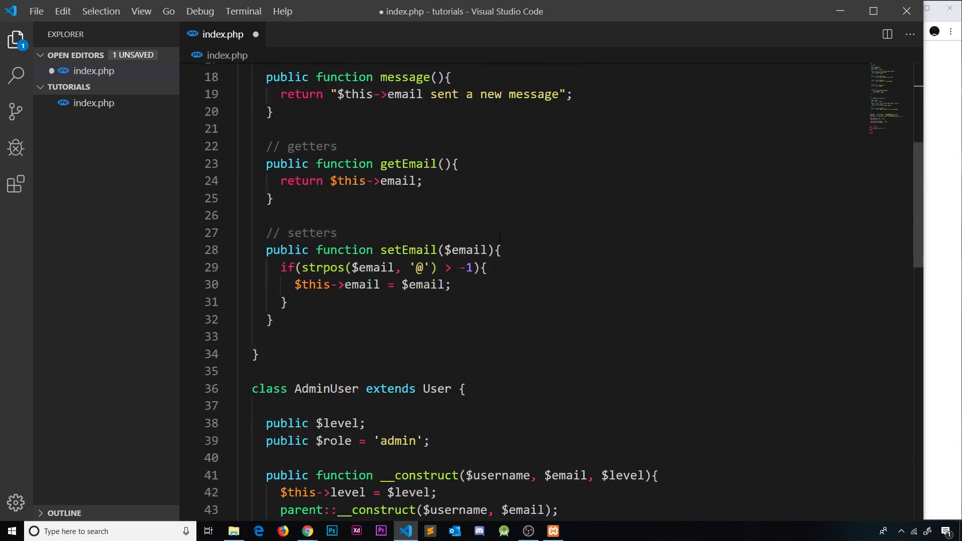
{"action": "scroll", "coordinate": [527, 301], "scroll_direction": "down", "scroll_amount": 3}
{"action": "left_click", "coordinate": [451, 368]}
{"action": "key", "text": "Return"}
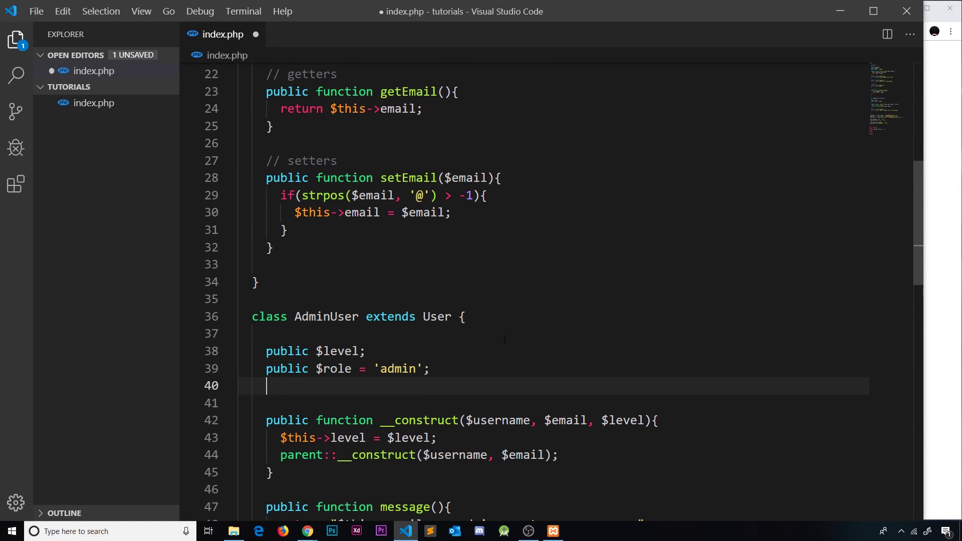
{"action": "type", "text": "public"}
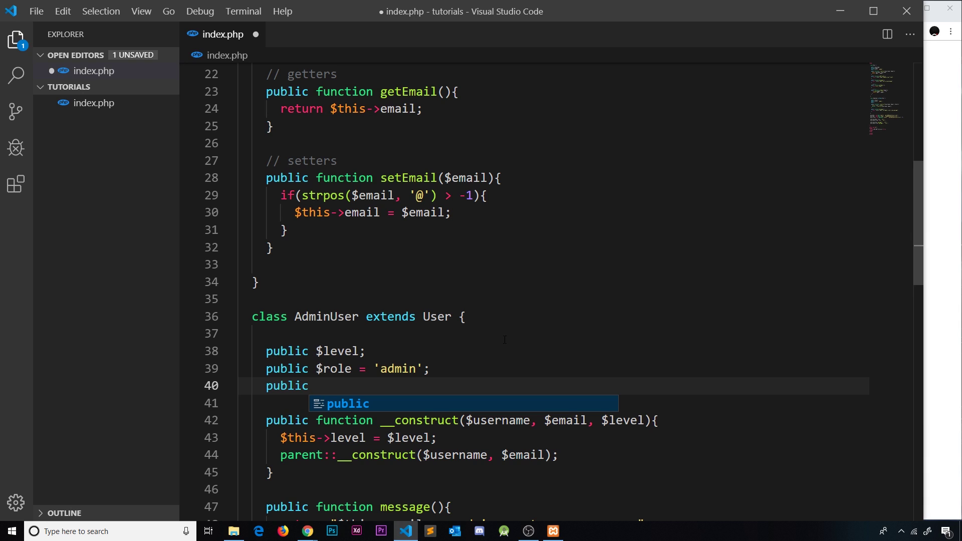
{"action": "type", "text": " $email"}
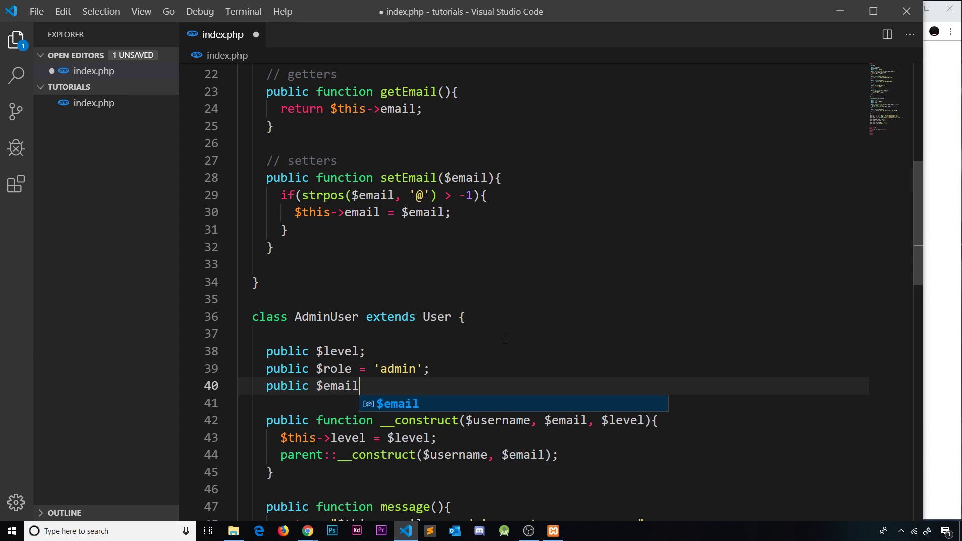
{"action": "type", "text": ";"}
{"action": "scroll", "coordinate": [599, 390], "scroll_direction": "down", "scroll_amount": 2}
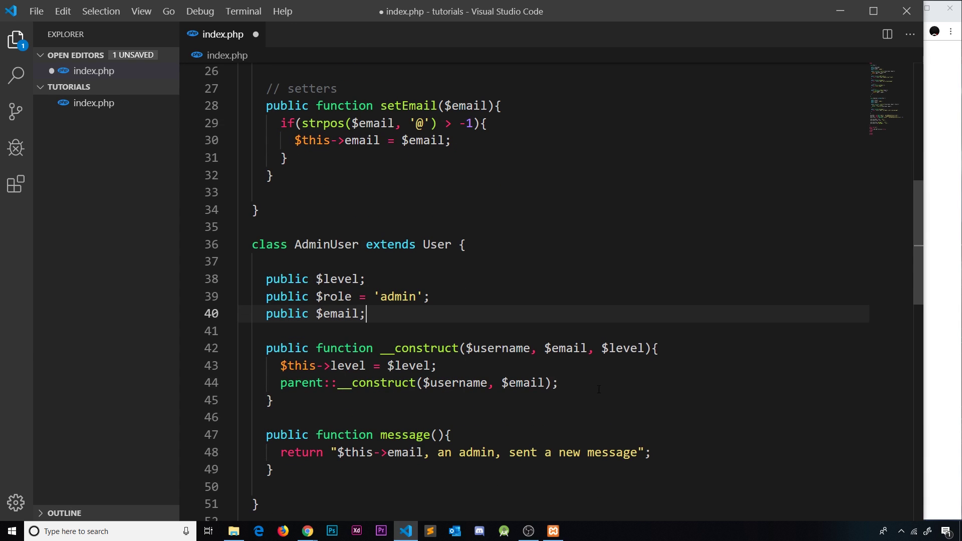
- Highlight the parent __construct call and its arguments on line 44
{"action": "left_click", "coordinate": [599, 390]}
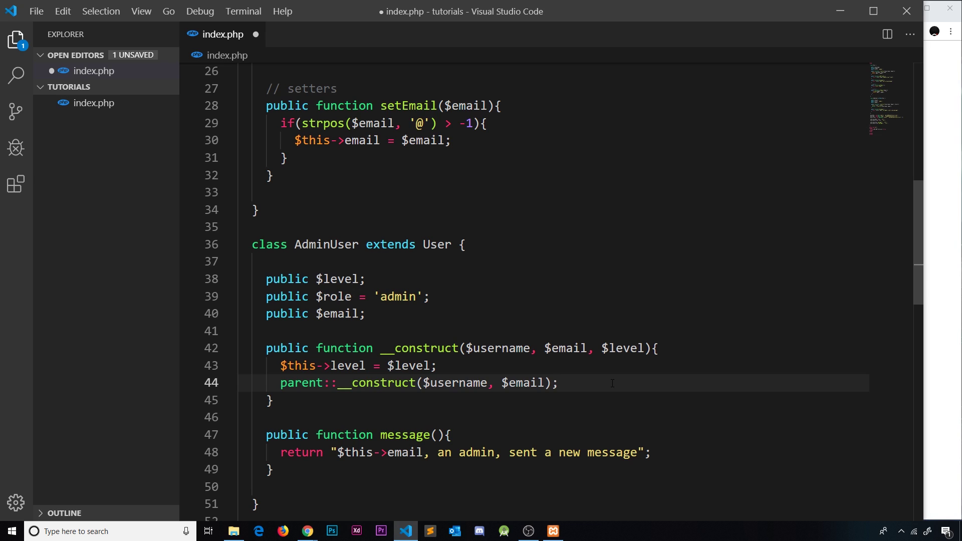
{"action": "left_click_drag", "start_coordinate": [560, 383], "coordinate": [281, 383]}
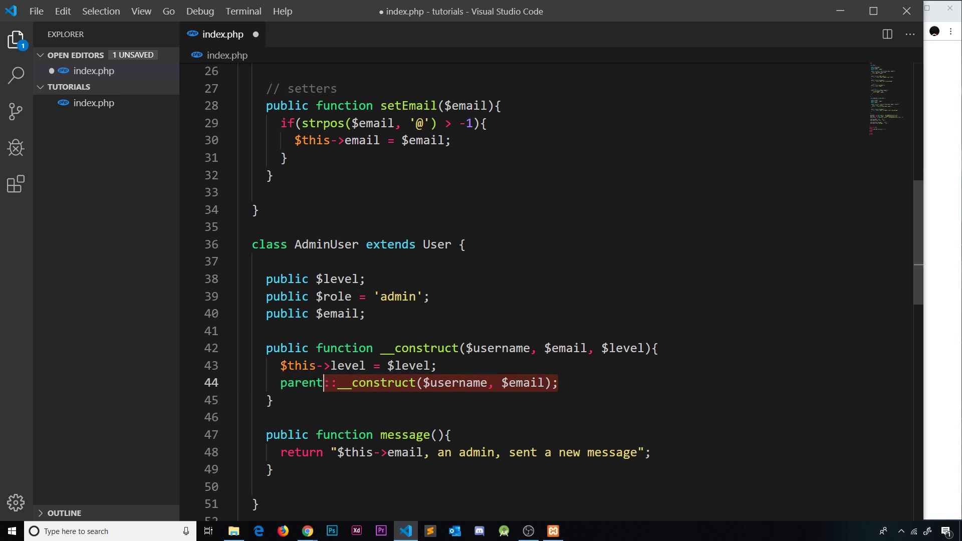
{"action": "left_click", "coordinate": [560, 383]}
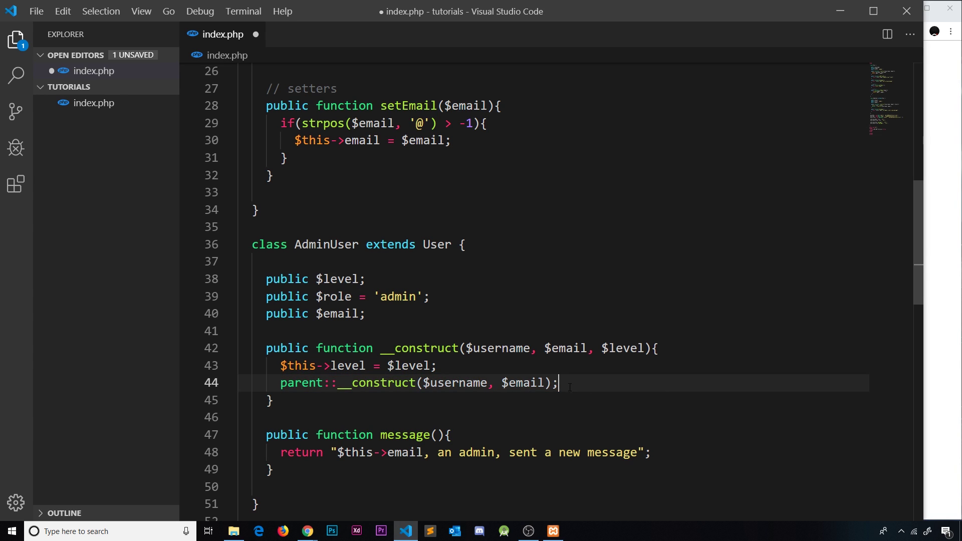
{"action": "left_click_drag", "start_coordinate": [560, 383], "coordinate": [344, 383]}
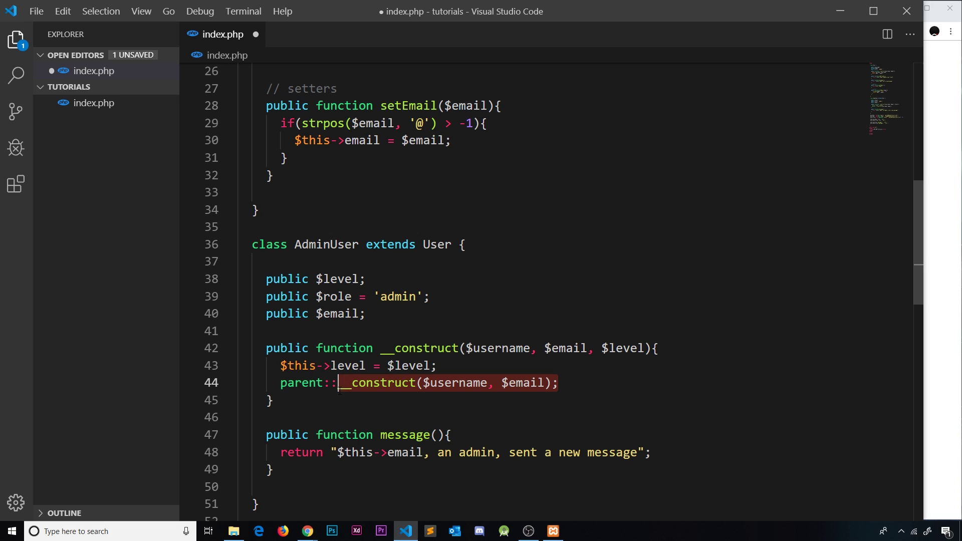
{"action": "left_click", "coordinate": [571, 386]}
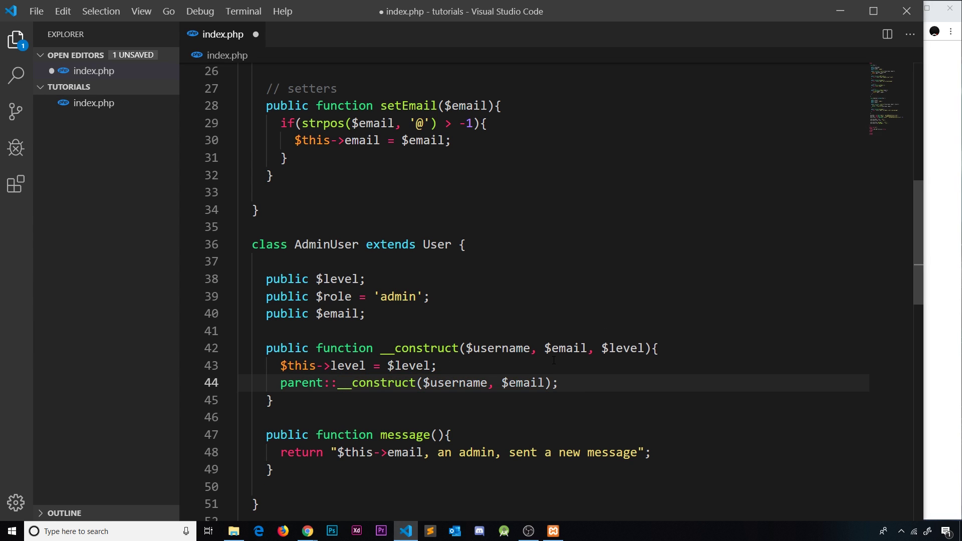
- Add '$this->email = $email;' to AdminUser's constructor and make its $email private
{"action": "key", "text": "Return"}
{"action": "type", "text": "$th"}
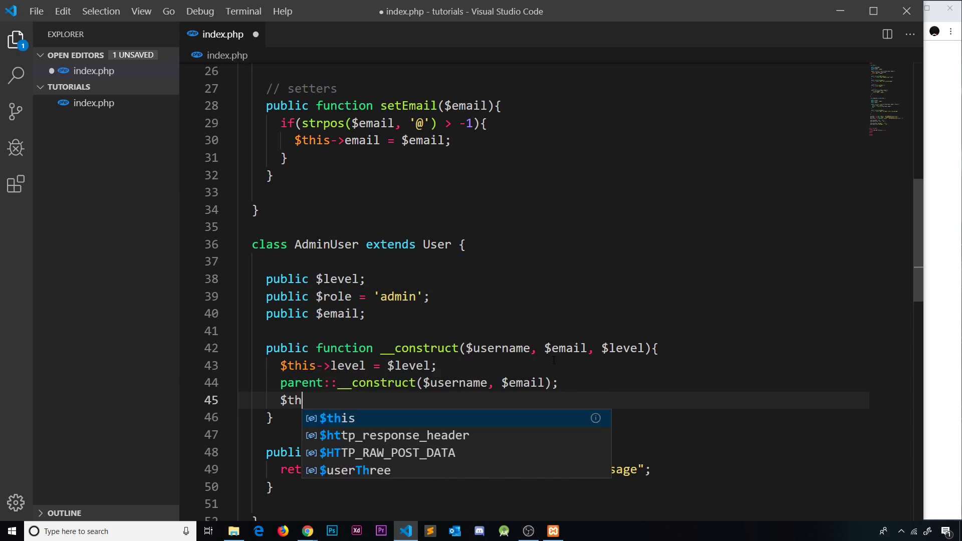
{"action": "type", "text": "is->emai"}
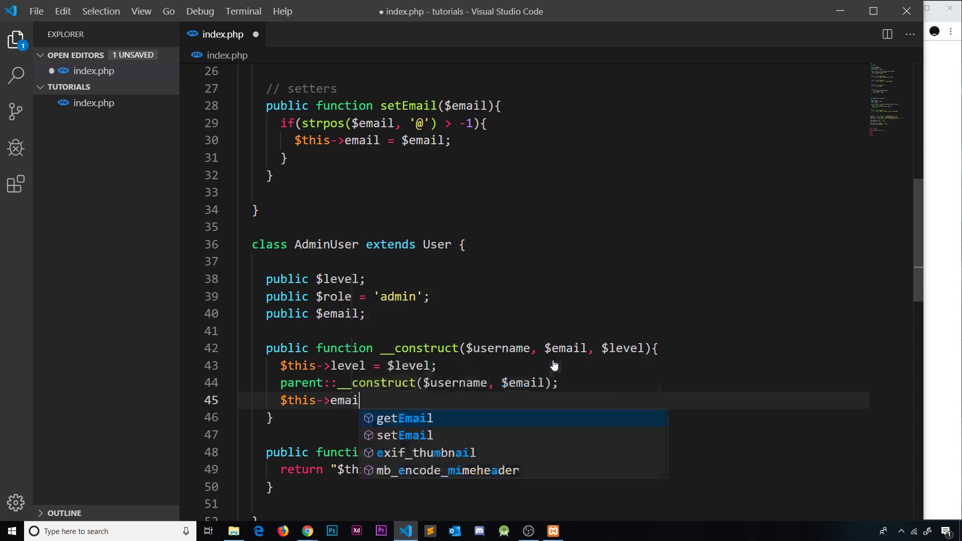
{"action": "type", "text": "l = $email"}
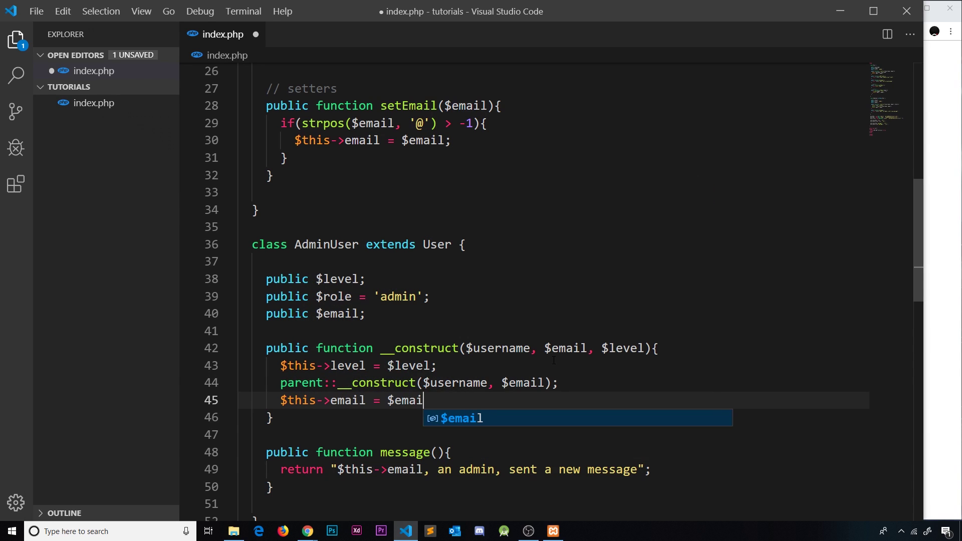
{"action": "type", "text": ";"}
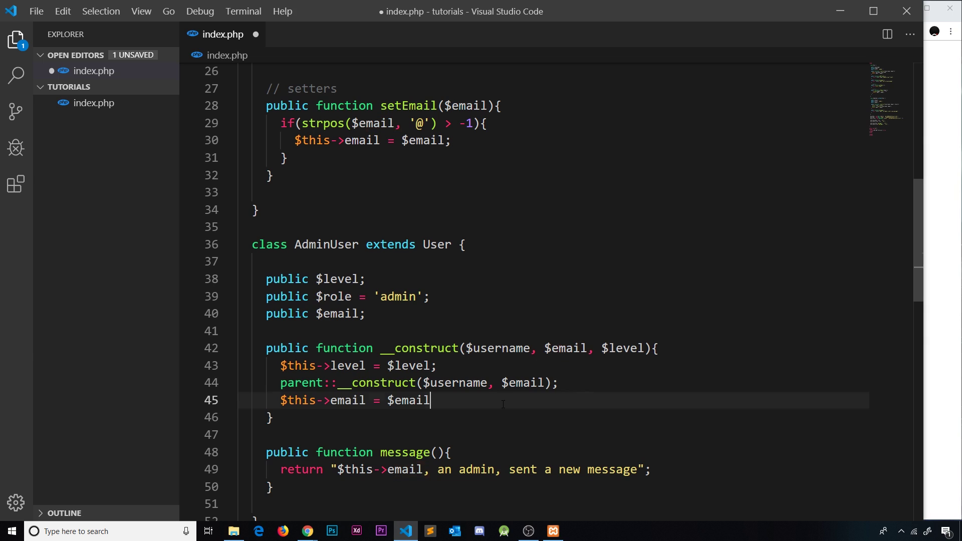
{"action": "scroll", "coordinate": [514, 399], "scroll_direction": "down", "scroll_amount": 1}
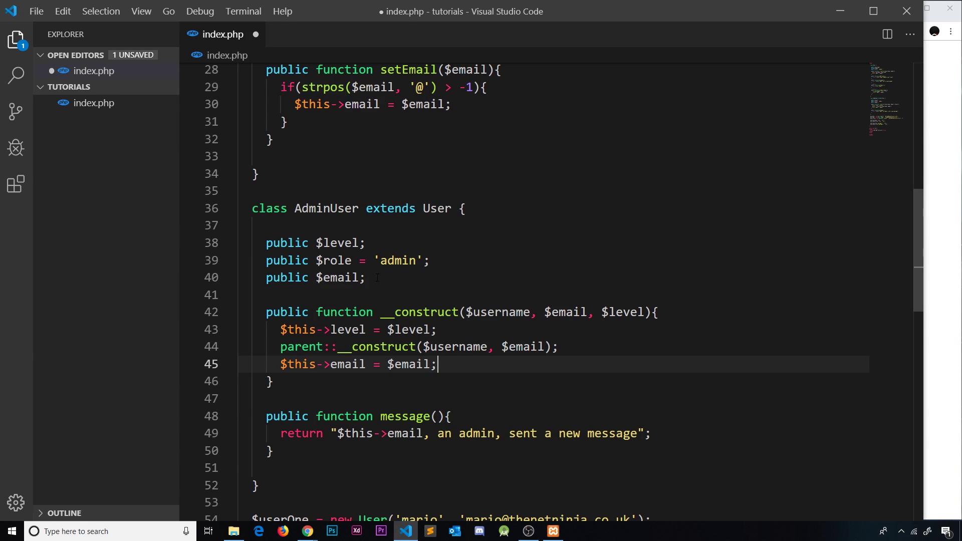
{"action": "left_click_drag", "start_coordinate": [366, 277], "coordinate": [316, 277]}
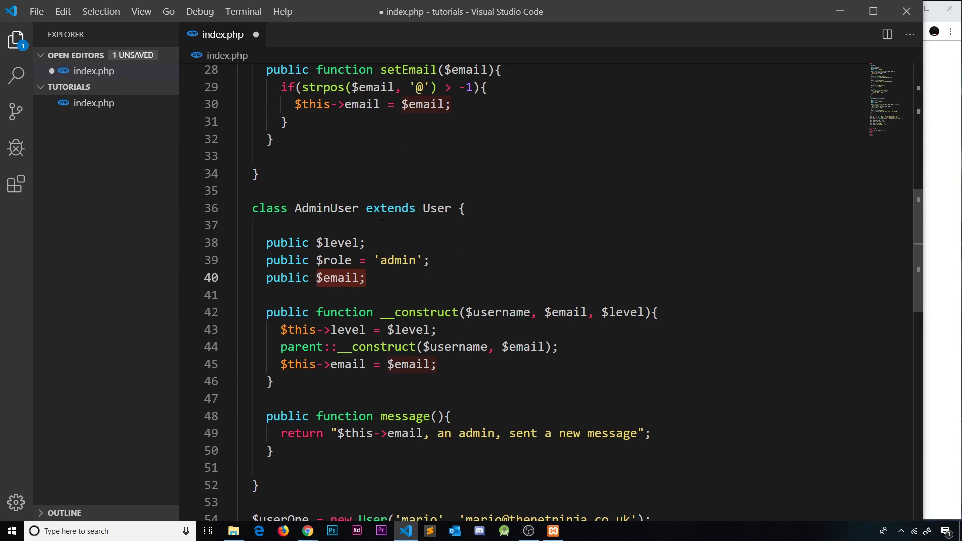
{"action": "left_click_drag", "start_coordinate": [309, 278], "coordinate": [266, 277]}
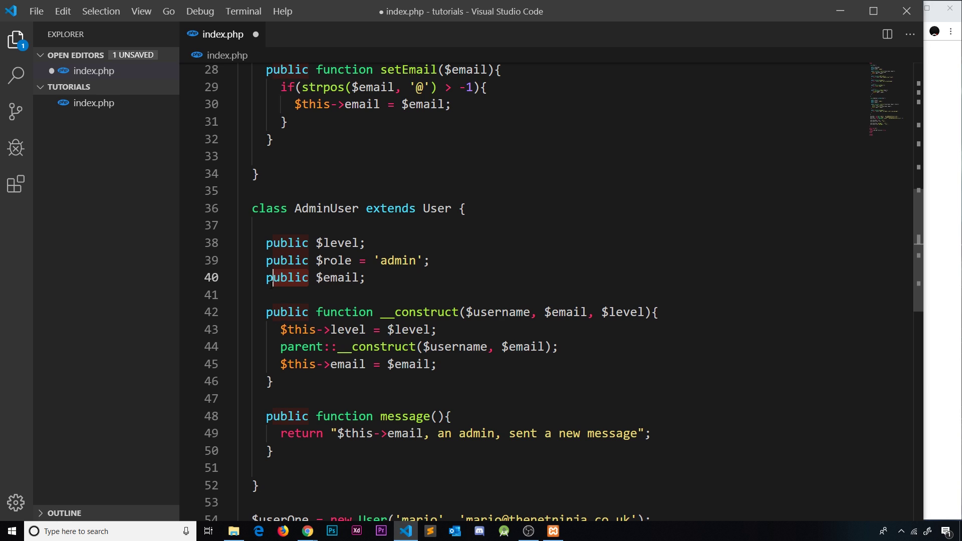
{"action": "type", "text": "private"}
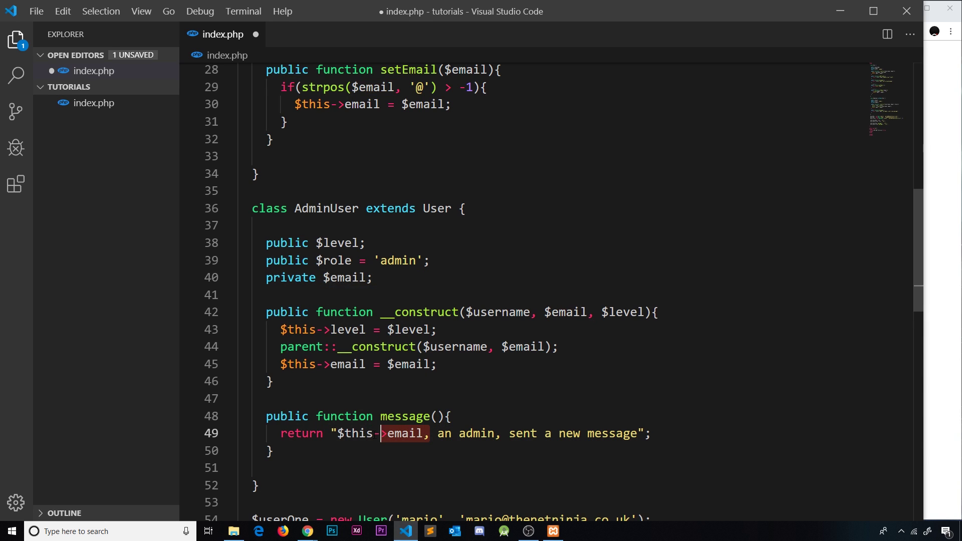
{"action": "left_click_drag", "start_coordinate": [382, 433], "coordinate": [338, 433]}
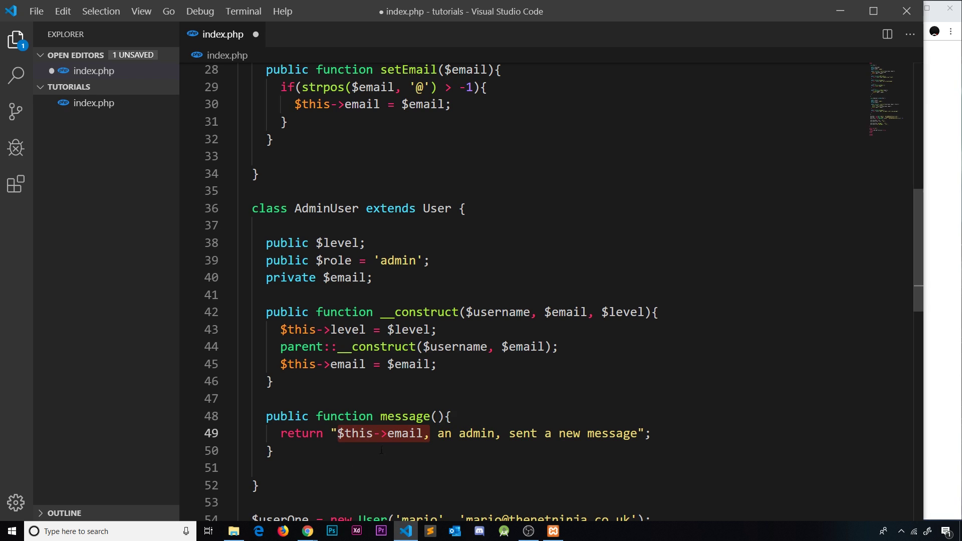
- Save index.php and reload localhost/tutorials to confirm yoshi's admin message still shows
{"action": "key", "text": "ctrl+s"}
{"action": "left_click", "coordinate": [308, 532]}
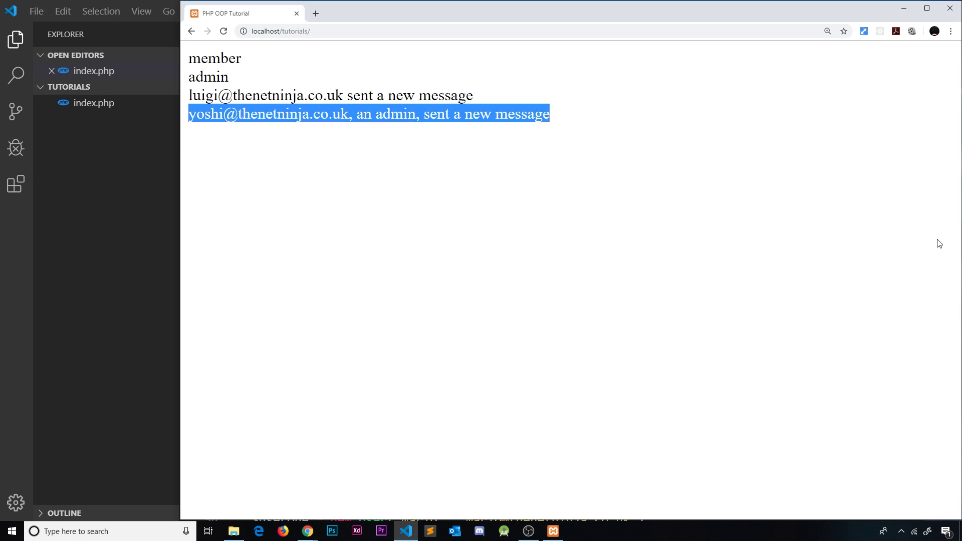
{"action": "left_click", "coordinate": [224, 31]}
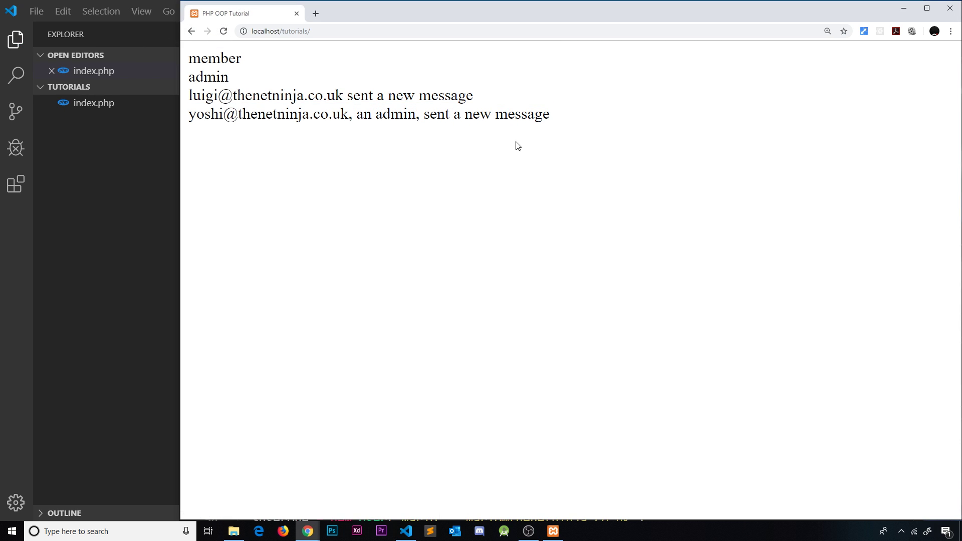
{"action": "left_click", "coordinate": [121, 260]}
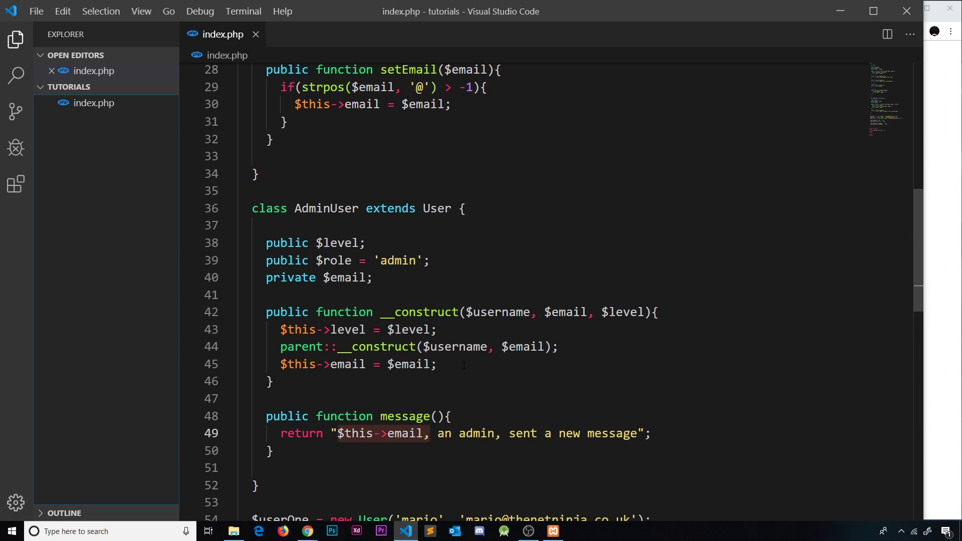
- Delete the '$this->email = $email;' constructor line and AdminUser's 'private $email;' declaration
{"action": "left_click_drag", "start_coordinate": [438, 364], "coordinate": [234, 361]}
{"action": "key", "text": "BackSpace"}
{"action": "key", "text": "BackSpace"}
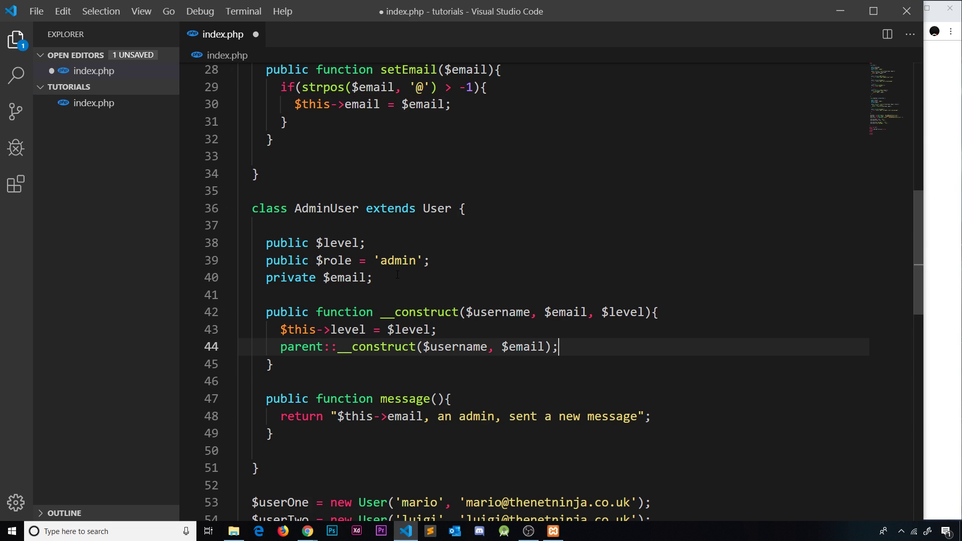
{"action": "left_click_drag", "start_coordinate": [373, 277], "coordinate": [256, 277]}
{"action": "key", "text": "BackSpace"}
{"action": "key", "text": "BackSpace"}
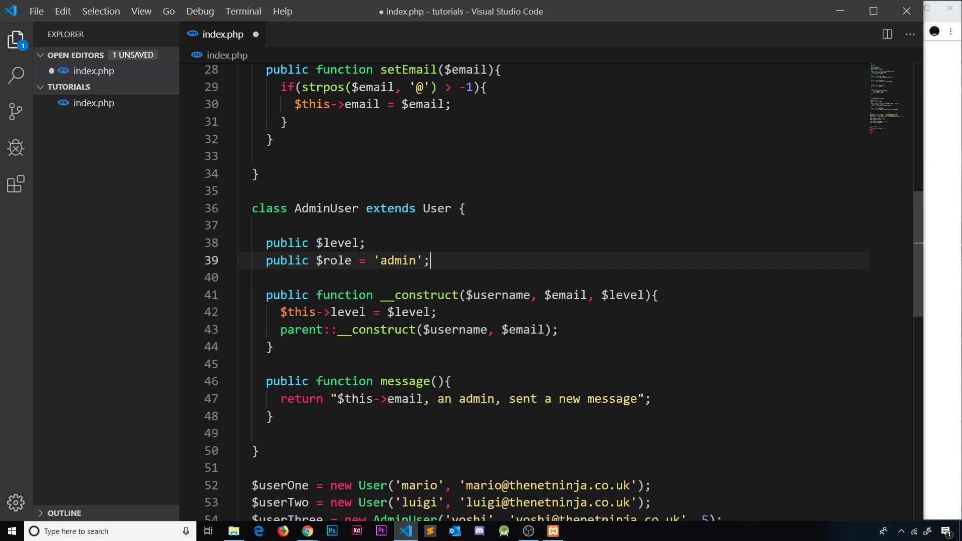
{"action": "scroll", "coordinate": [554, 330], "scroll_direction": "up", "scroll_amount": 5}
{"action": "scroll", "coordinate": [571, 331], "scroll_direction": "up", "scroll_amount": 5}
{"action": "scroll", "coordinate": [603, 336], "scroll_direction": "up", "scroll_amount": 4}
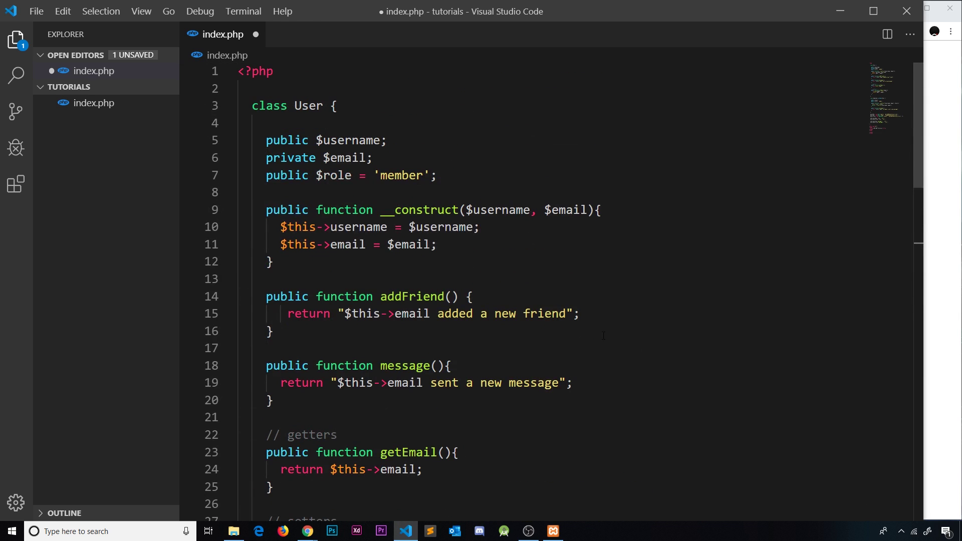
- Change User's $email from private to protected, then review where AdminUser prints its role
{"action": "left_click_drag", "start_coordinate": [316, 158], "coordinate": [282, 158]}
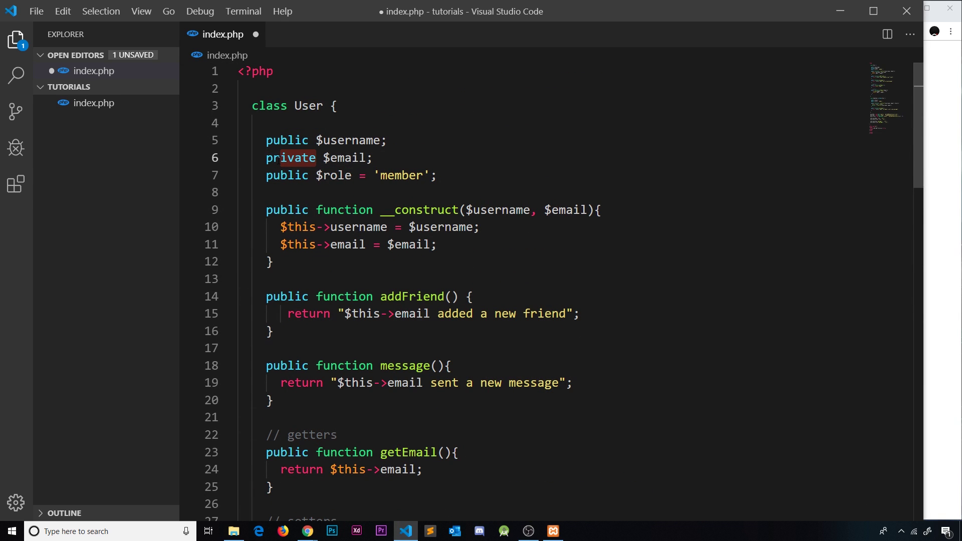
{"action": "type", "text": "protected"}
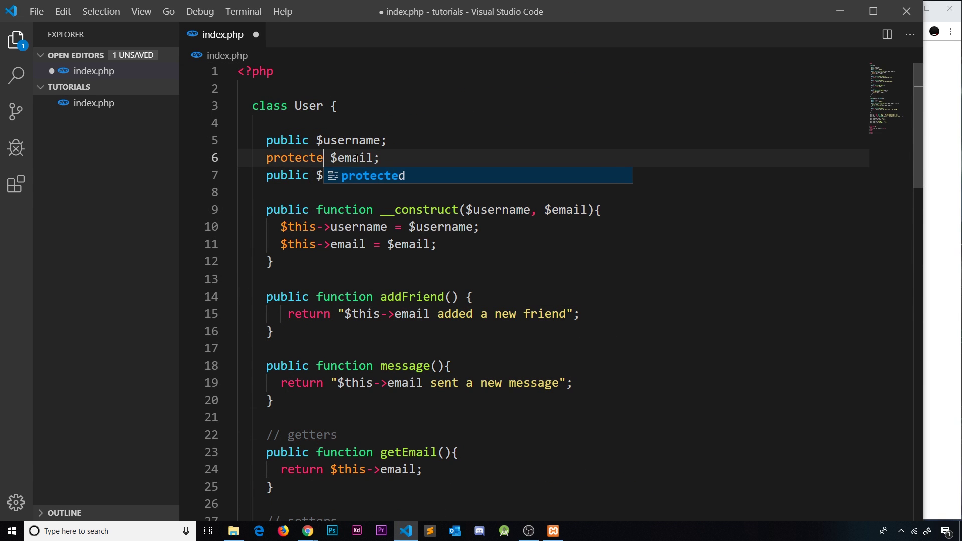
{"action": "left_click", "coordinate": [611, 280]}
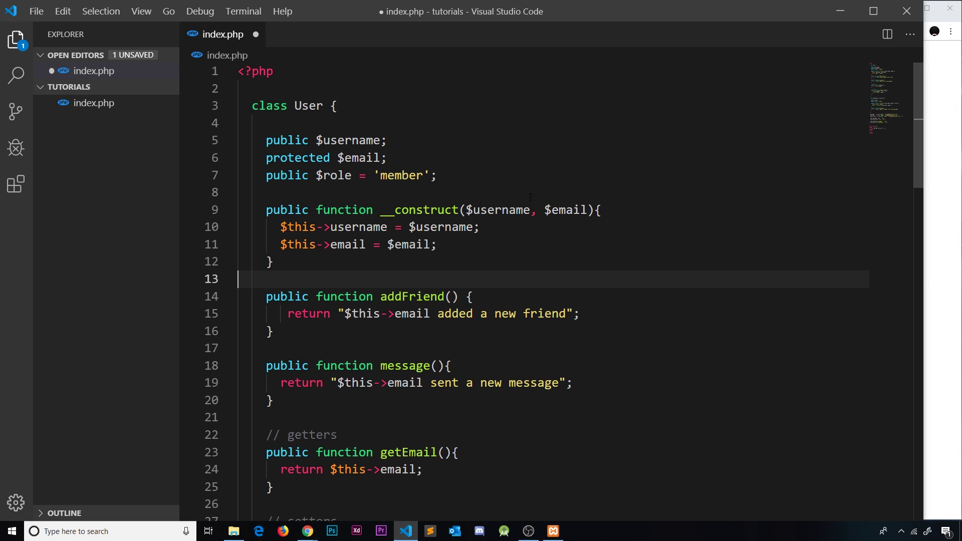
{"action": "scroll", "coordinate": [530, 198], "scroll_direction": "down", "scroll_amount": 7}
{"action": "scroll", "coordinate": [518, 249], "scroll_direction": "down", "scroll_amount": 5}
{"action": "scroll", "coordinate": [510, 305], "scroll_direction": "down", "scroll_amount": 2}
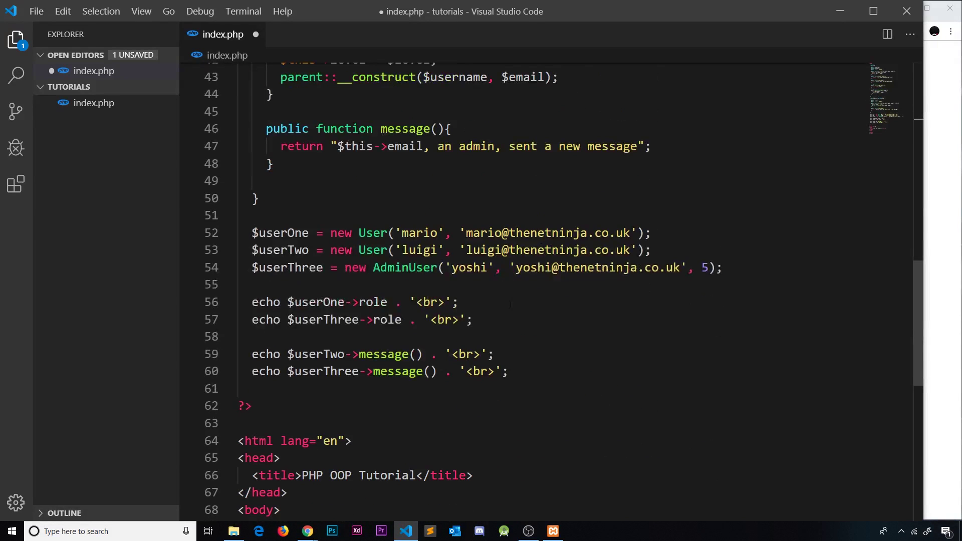
{"action": "left_click", "coordinate": [488, 320]}
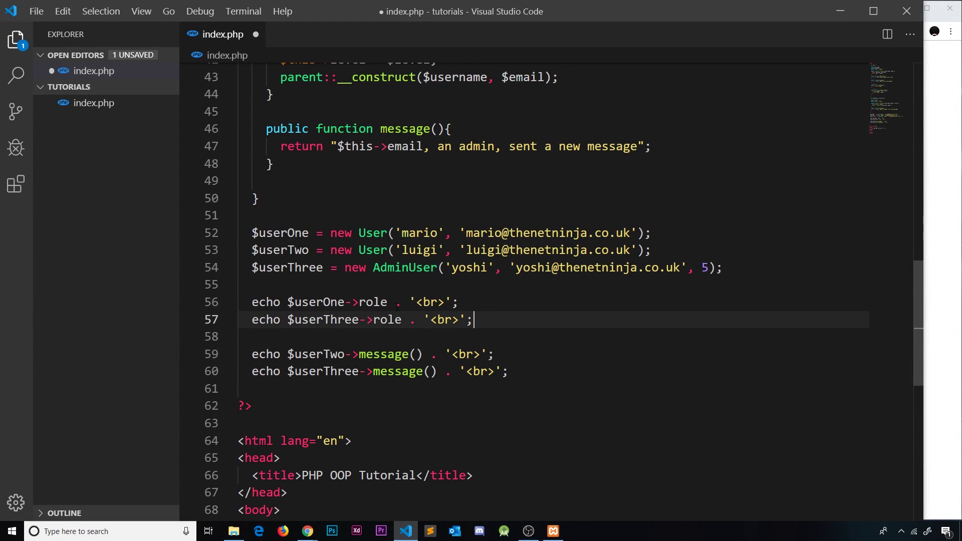
{"action": "left_click", "coordinate": [367, 302]}
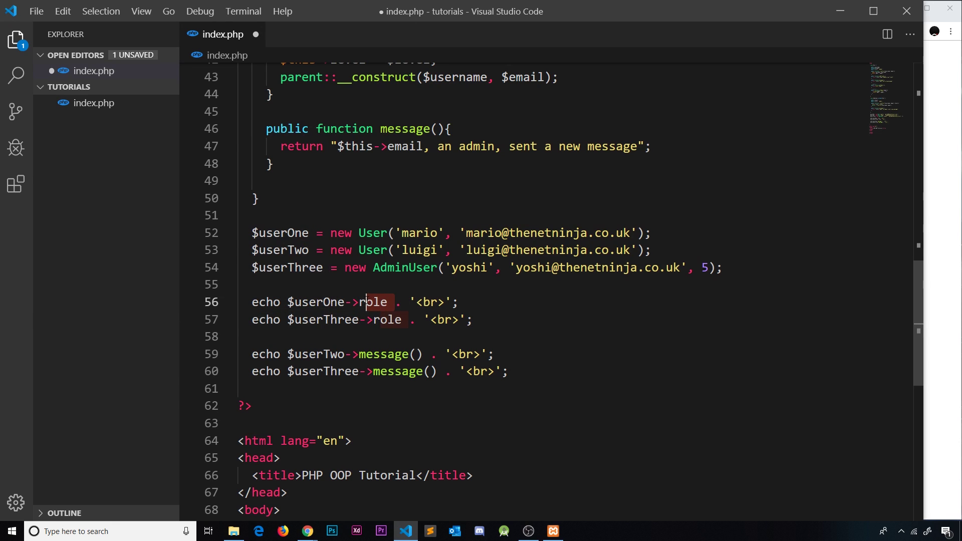
{"action": "scroll", "coordinate": [448, 289], "scroll_direction": "up", "scroll_amount": 5}
{"action": "scroll", "coordinate": [449, 288], "scroll_direction": "up", "scroll_amount": 4}
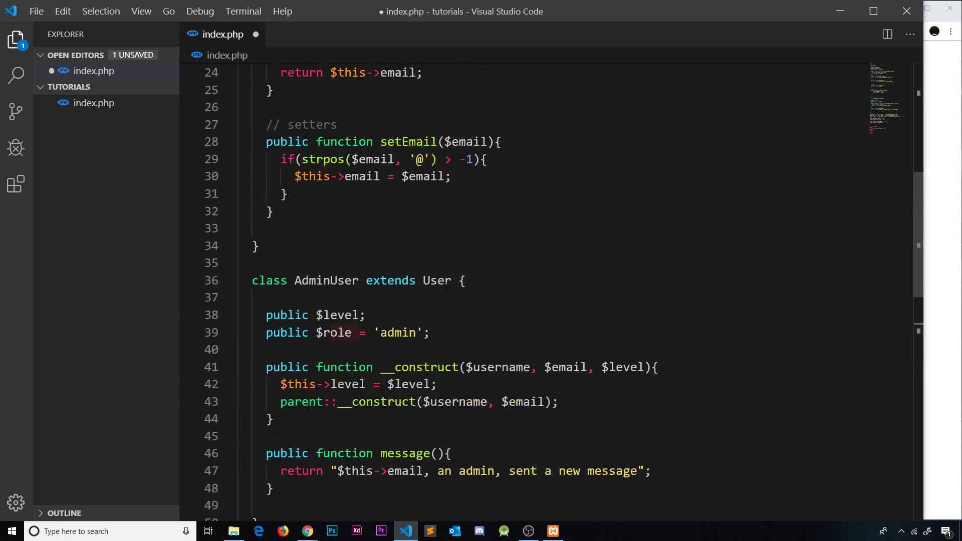
{"action": "scroll", "coordinate": [448, 288], "scroll_direction": "up", "scroll_amount": 4}
{"action": "scroll", "coordinate": [448, 288], "scroll_direction": "up", "scroll_amount": 5}
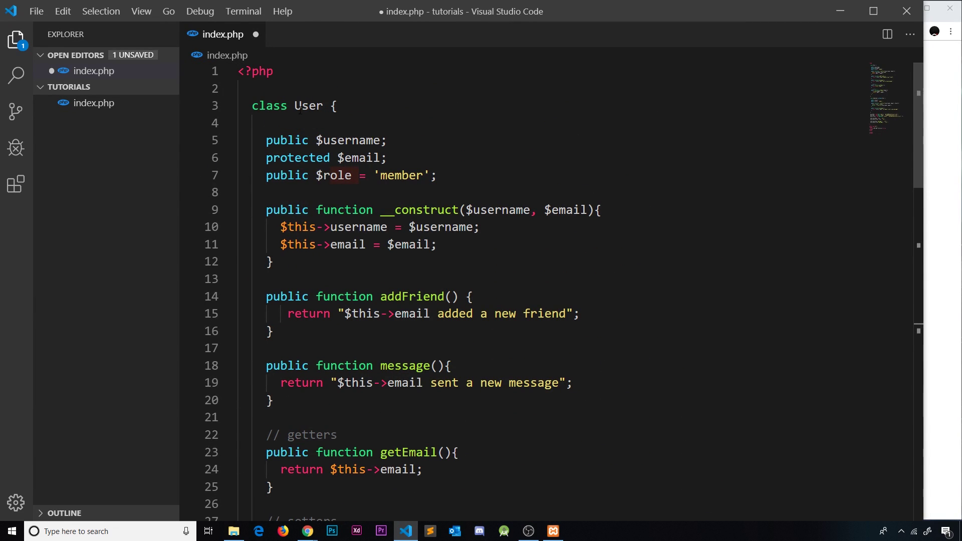
- Highlight the User class, its $email property, and the email reference in AdminUser's message
{"action": "double_click", "coordinate": [301, 106]}
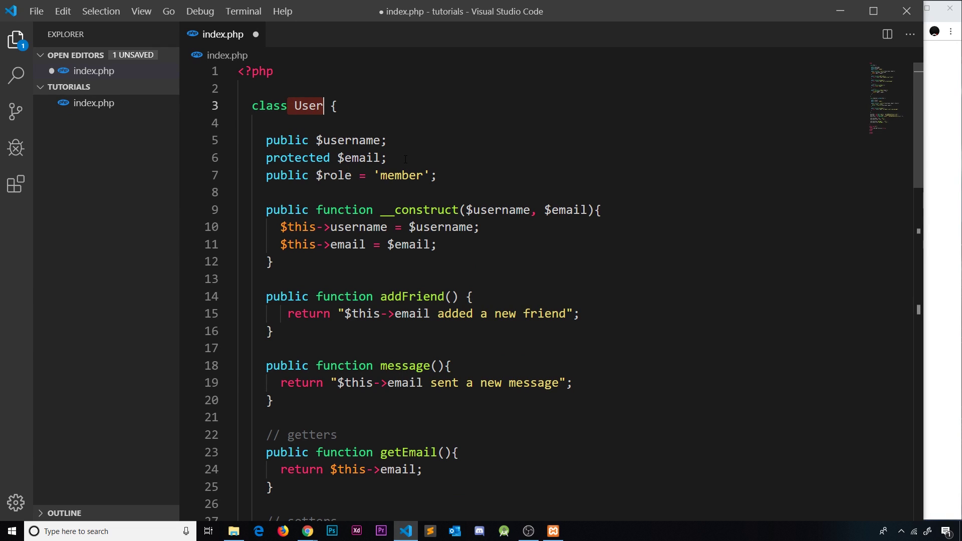
{"action": "left_click_drag", "start_coordinate": [406, 159], "coordinate": [337, 158]}
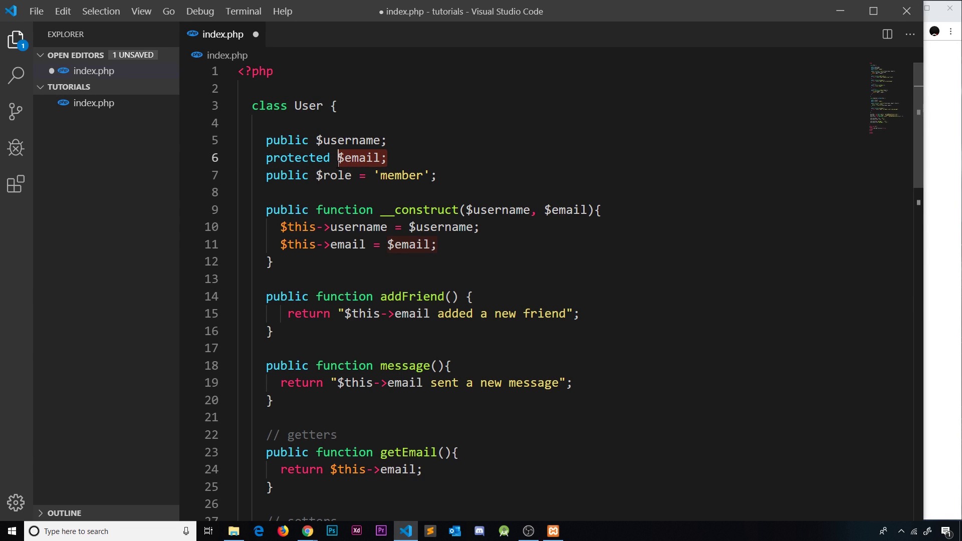
{"action": "scroll", "coordinate": [481, 301], "scroll_direction": "down", "scroll_amount": 6}
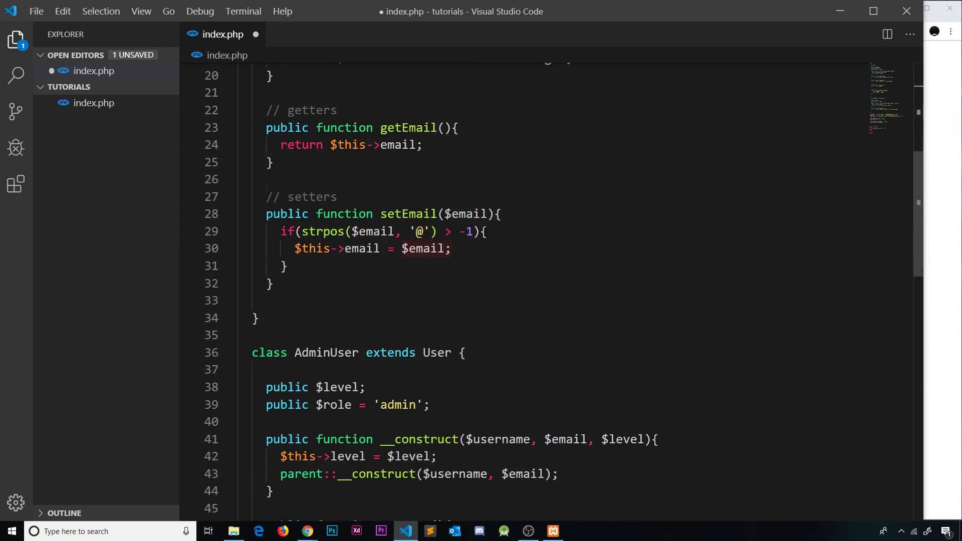
{"action": "scroll", "coordinate": [481, 301], "scroll_direction": "down", "scroll_amount": 3}
{"action": "scroll", "coordinate": [481, 301], "scroll_direction": "down", "scroll_amount": 2}
{"action": "left_click", "coordinate": [338, 364]}
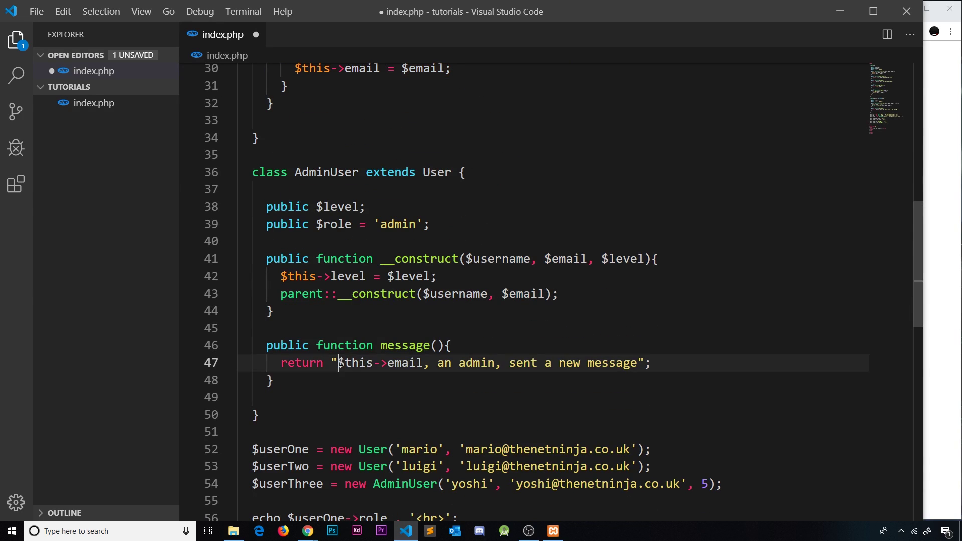
{"action": "left_click_drag", "start_coordinate": [337, 363], "coordinate": [416, 363]}
{"action": "left_click_drag", "start_coordinate": [429, 224], "coordinate": [259, 224]}
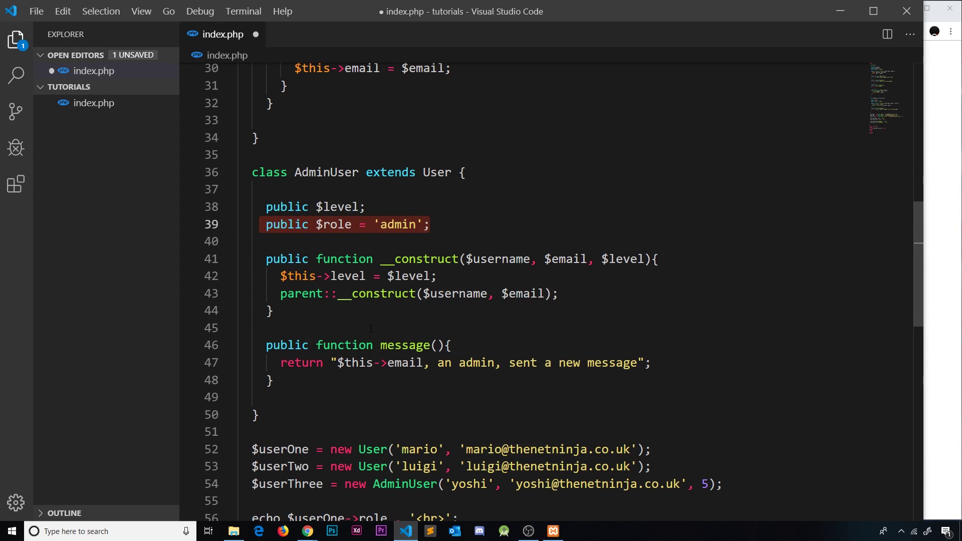
{"action": "left_click_drag", "start_coordinate": [422, 363], "coordinate": [337, 364]}
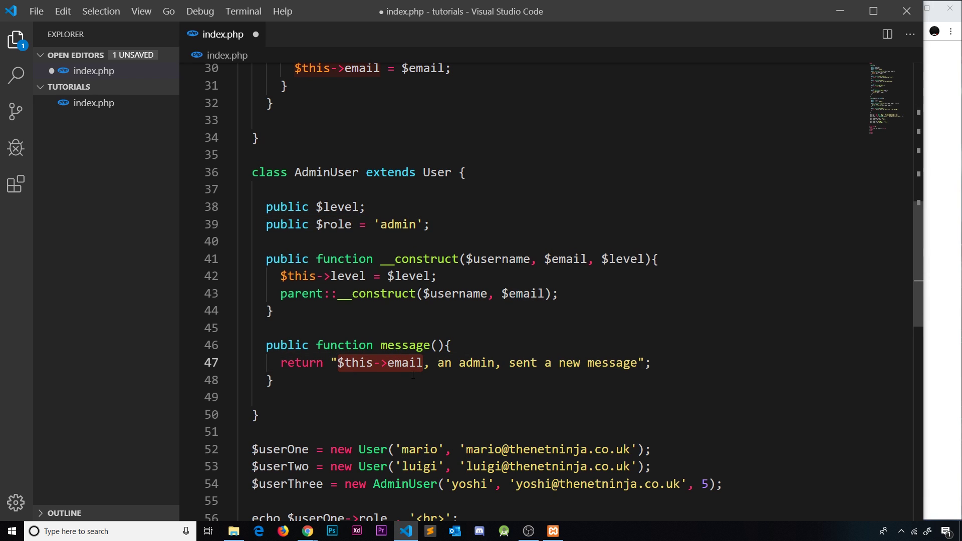
- Save index.php and reload localhost/tutorials to show yoshi's email in the admin message
{"action": "key", "text": "ctrl+s"}
{"action": "left_click", "coordinate": [522, 336]}
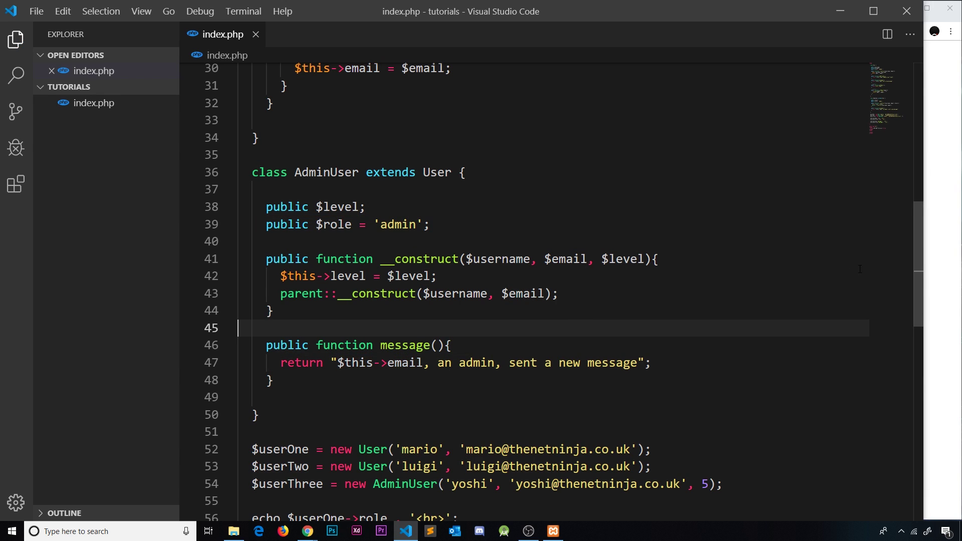
{"action": "key", "text": "alt+Tab"}
{"action": "left_click", "coordinate": [224, 31]}
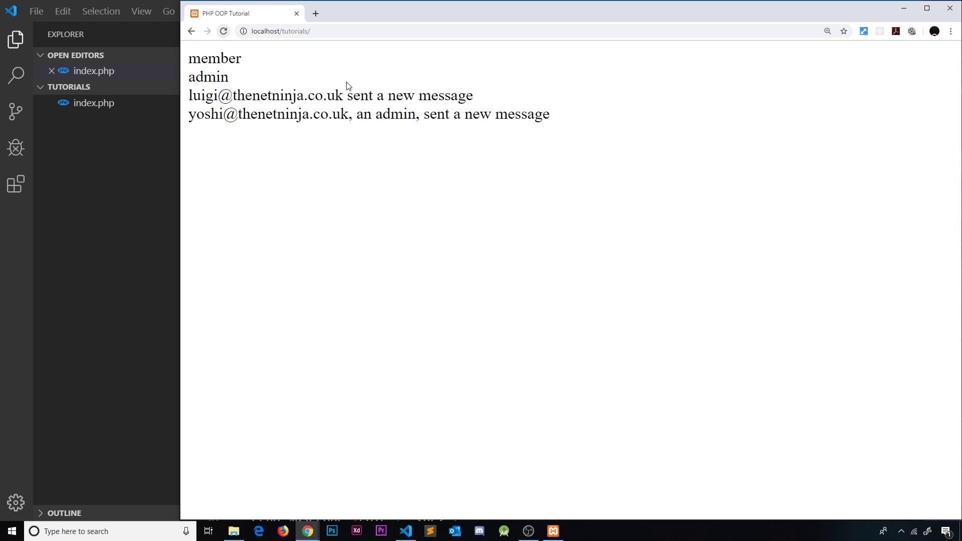